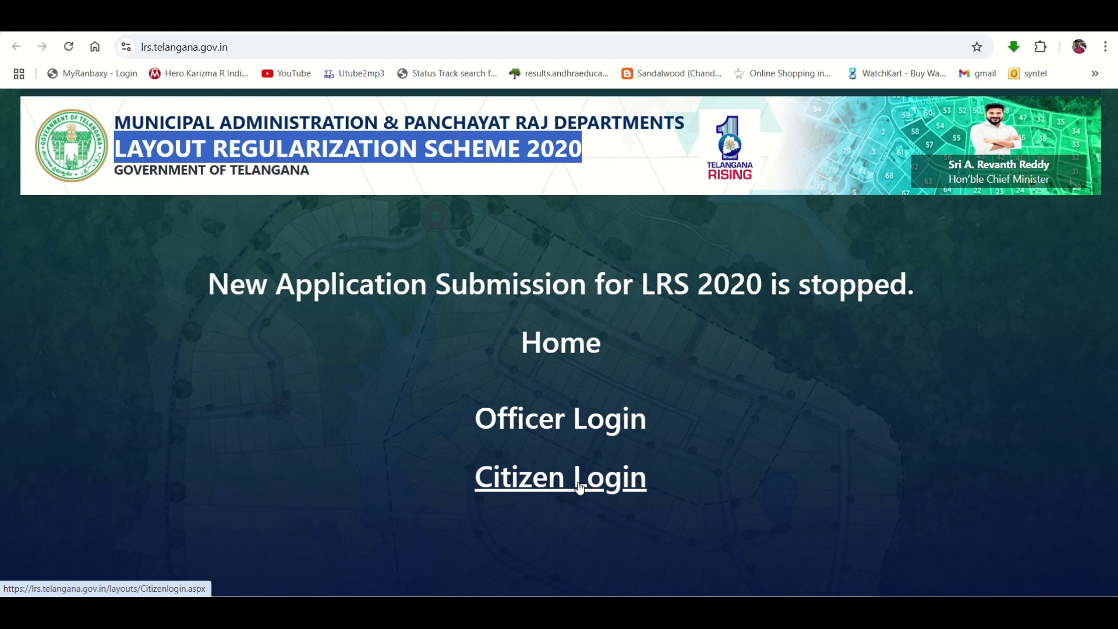
# Open the citizen login, fill in the registered mobile number and generate an OTP.
pyautogui.click(770, 416)
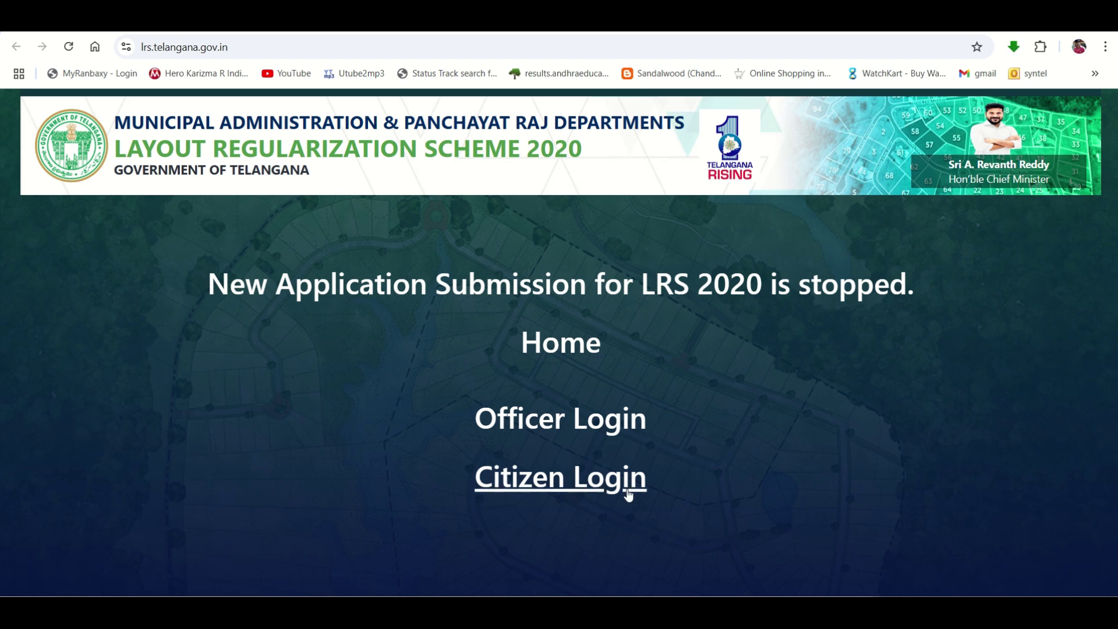
pyautogui.click(606, 484)
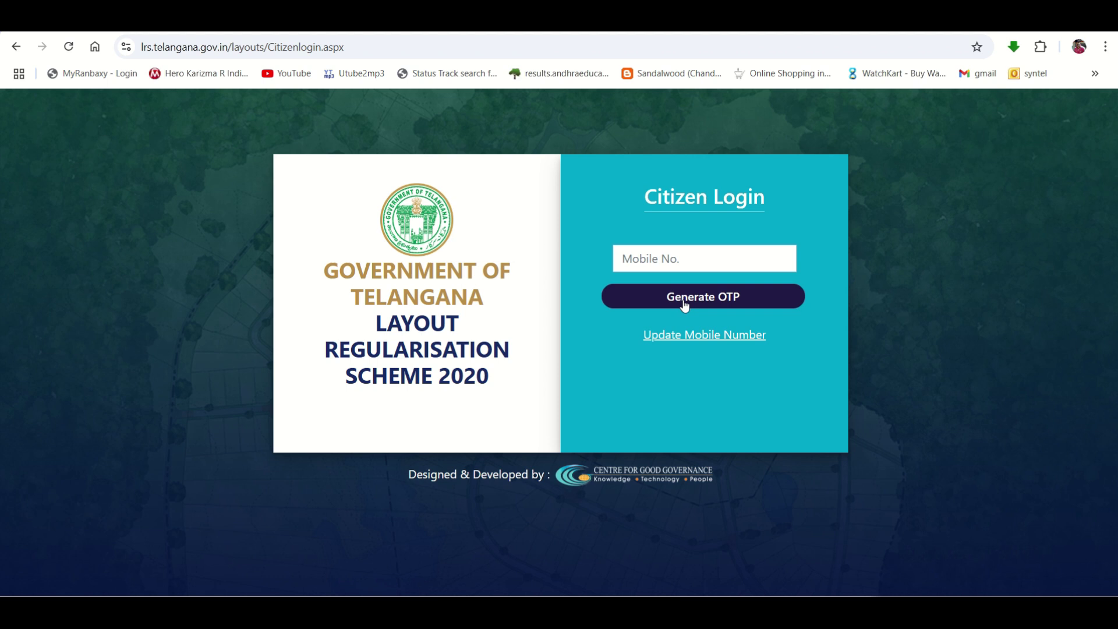
pyautogui.click(672, 259)
pyautogui.click(692, 293)
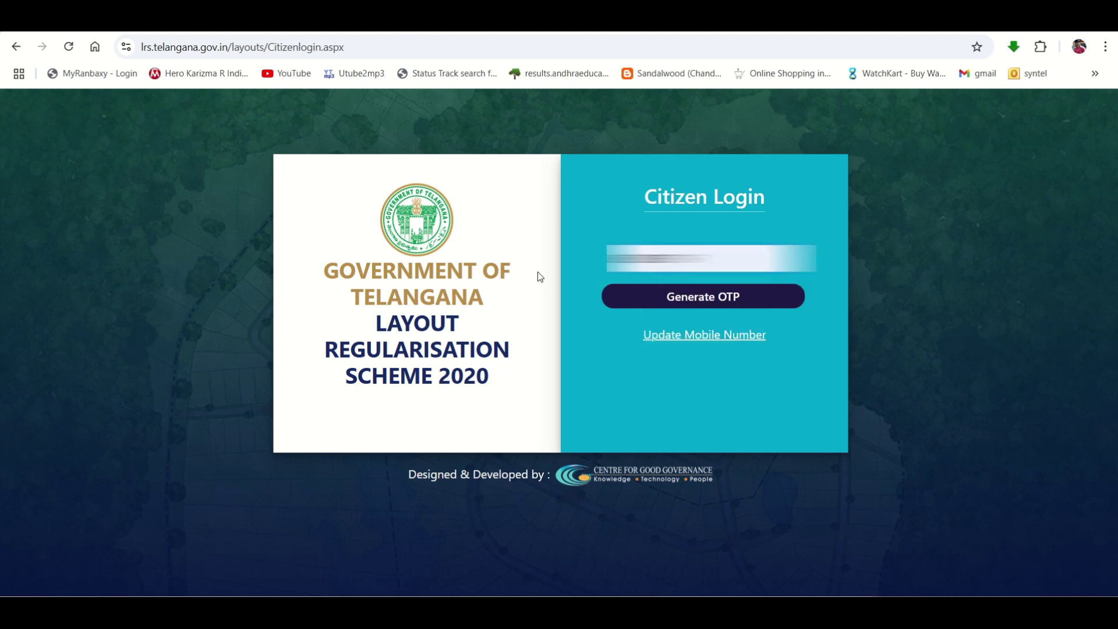
pyautogui.click(665, 296)
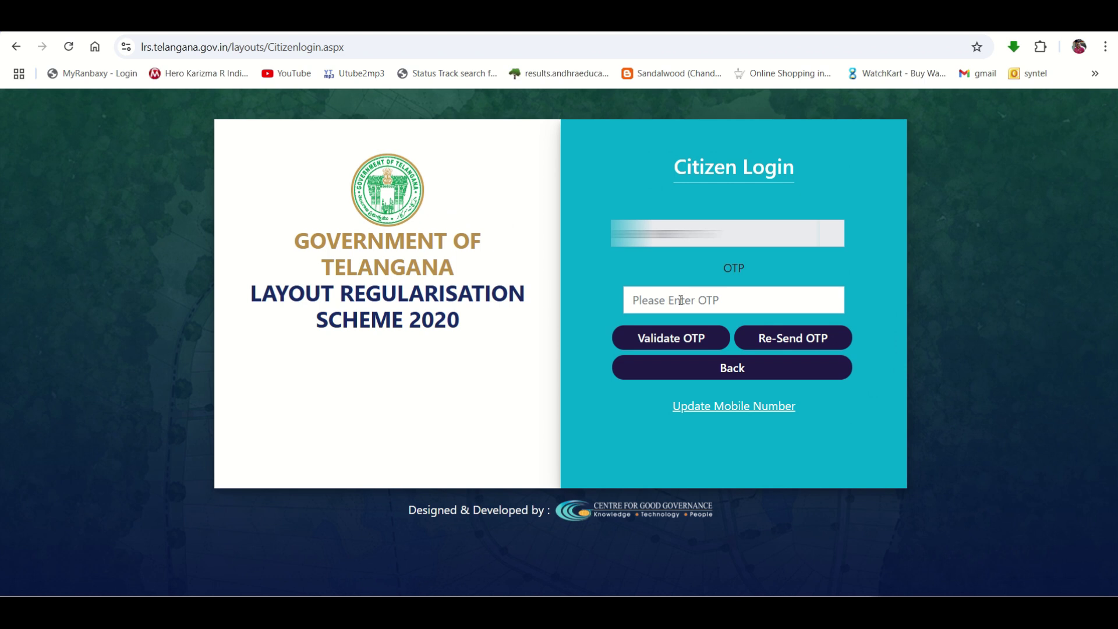
# Enter the OTP received and validate it to log in to the citizen account.
pyautogui.click(681, 300)
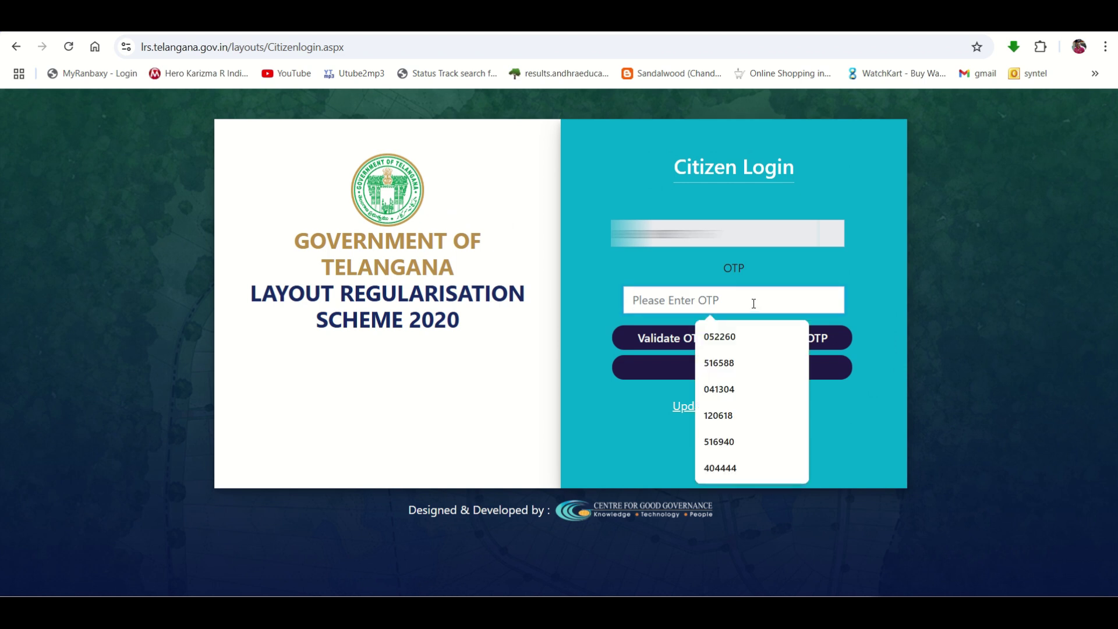
pyautogui.hotkey('ctrl', 'v')
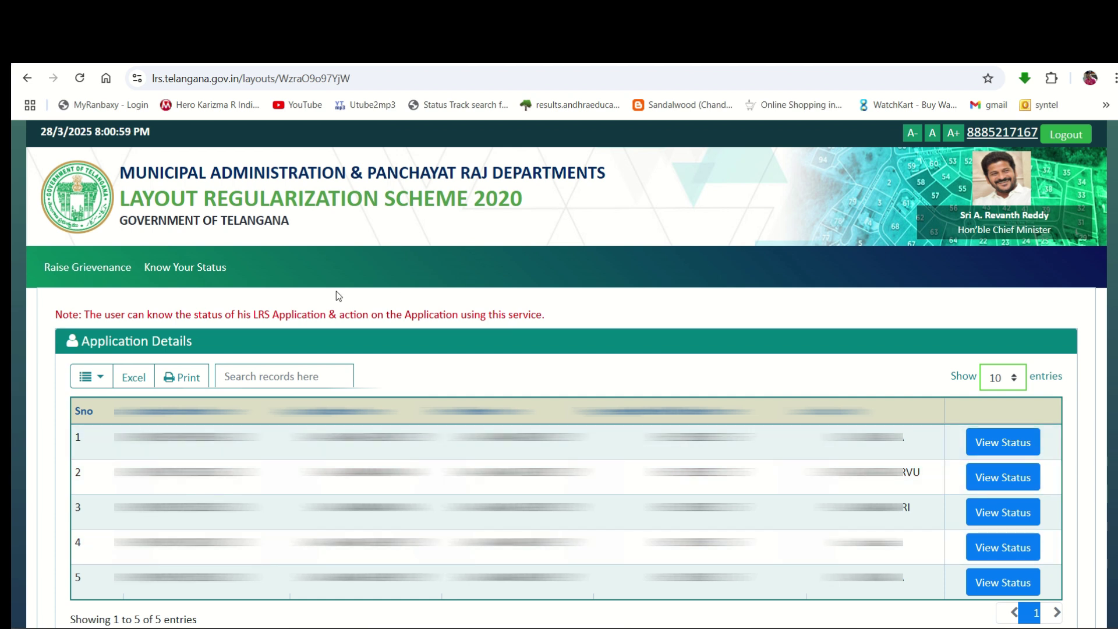
# Open the Raise Grievance form and review its reason options, application list and description field without submitting anything.
pyautogui.click(85, 273)
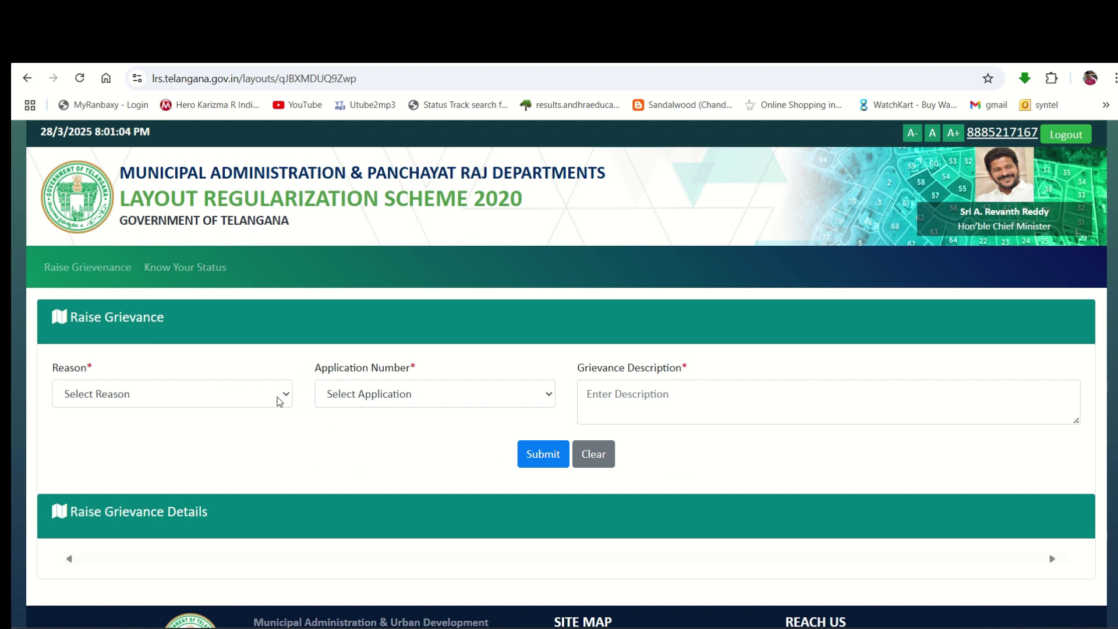
pyautogui.click(282, 401)
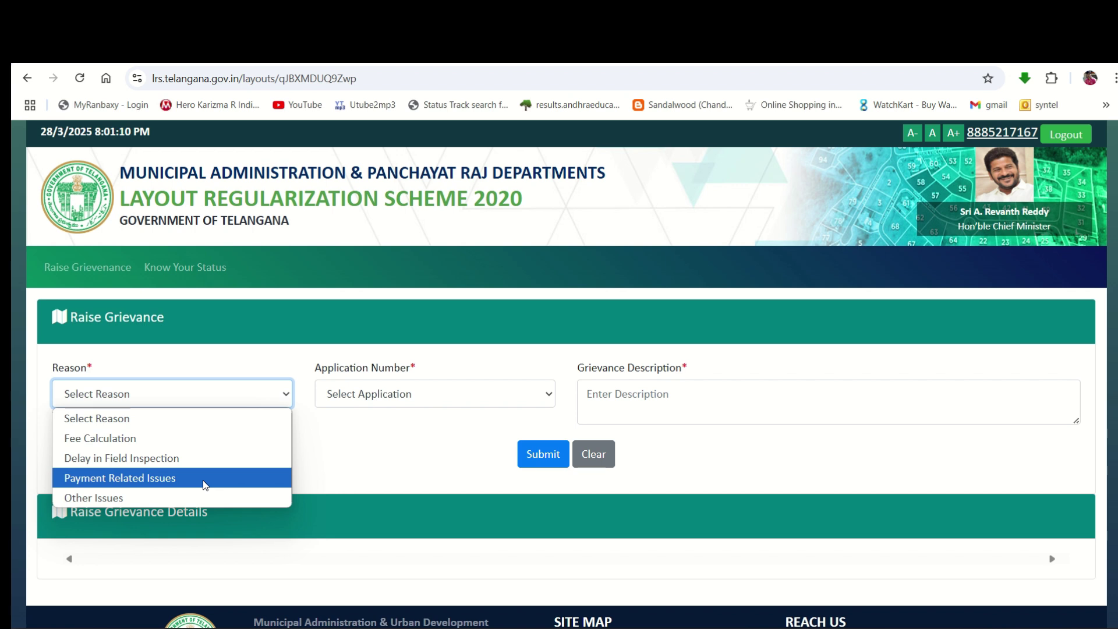
pyautogui.click(326, 440)
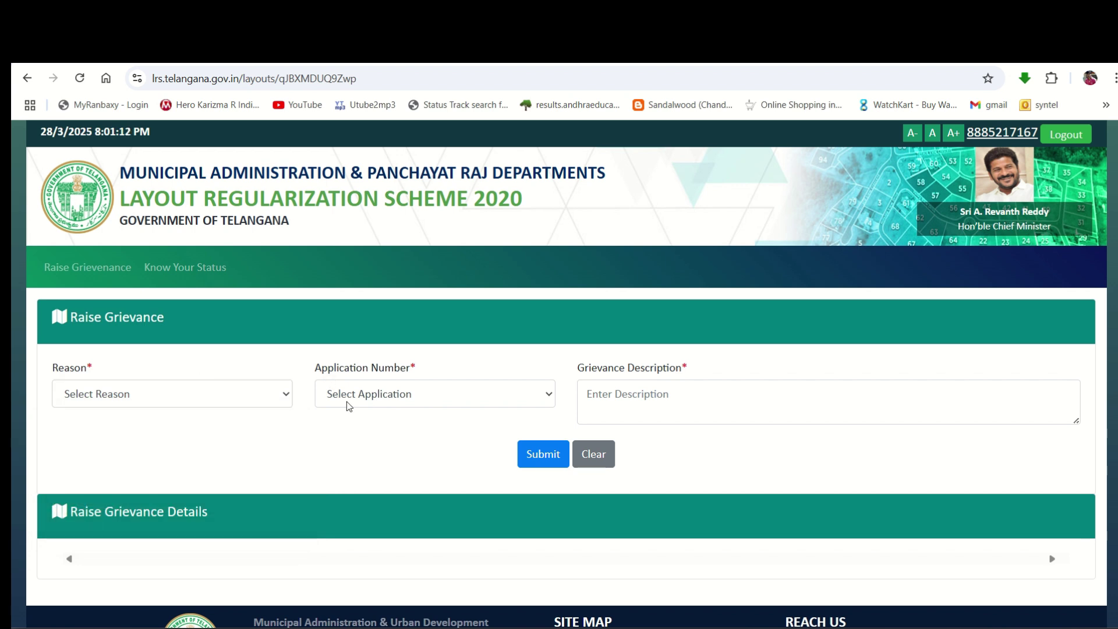
pyautogui.click(486, 394)
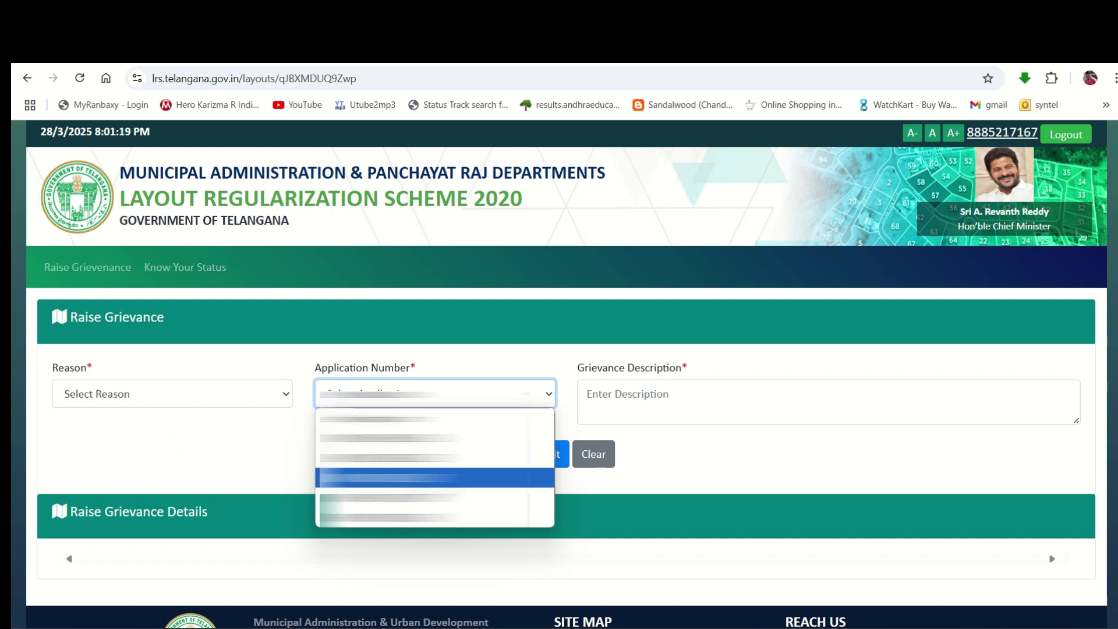
pyautogui.click(670, 415)
pyautogui.click(683, 401)
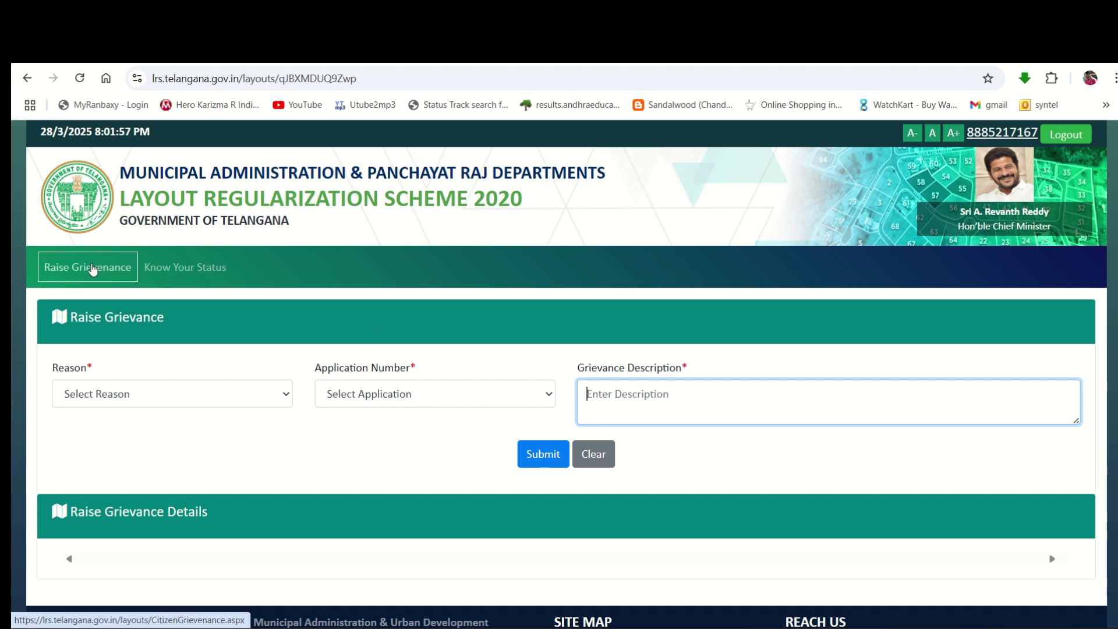
# Go to Know Your Status and show the status of the third application in the list.
pyautogui.click(184, 273)
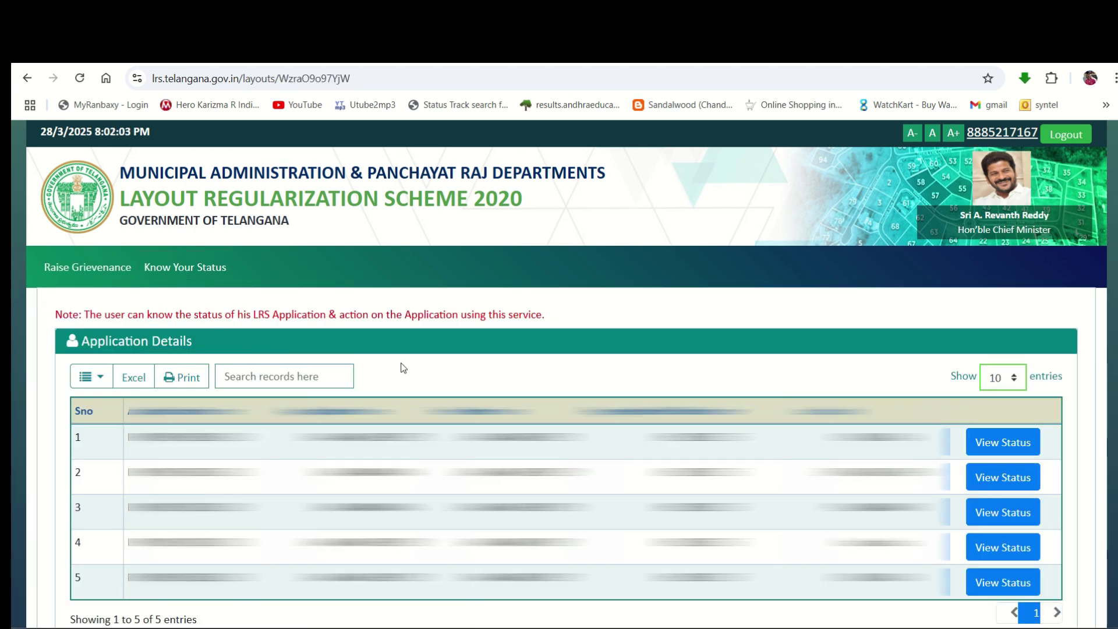
pyautogui.scroll(-1, 401, 367)
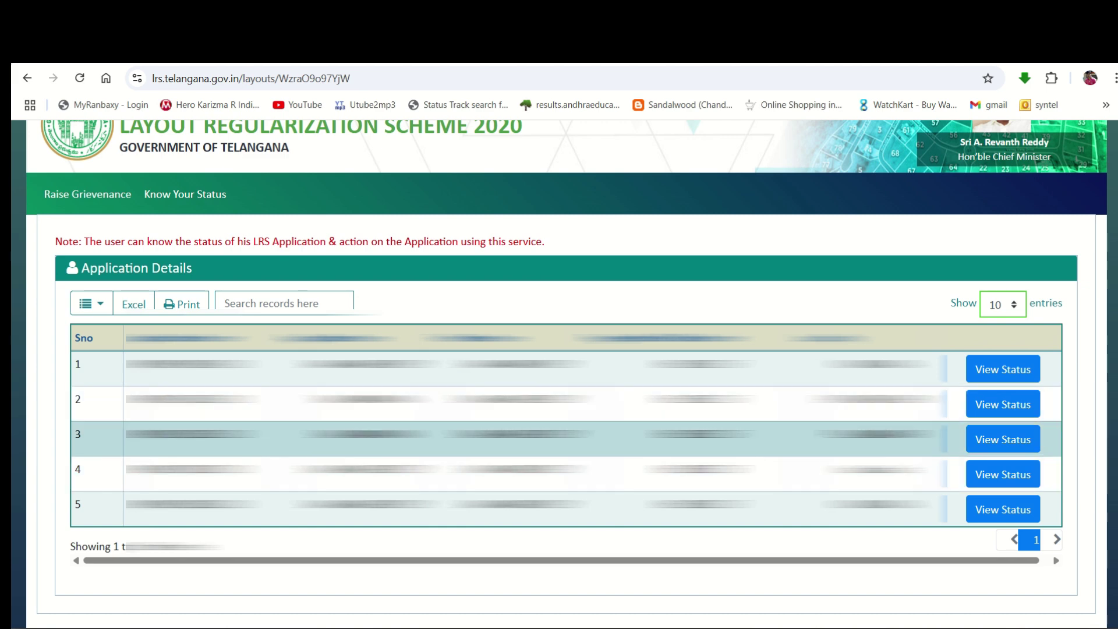
pyautogui.click(991, 443)
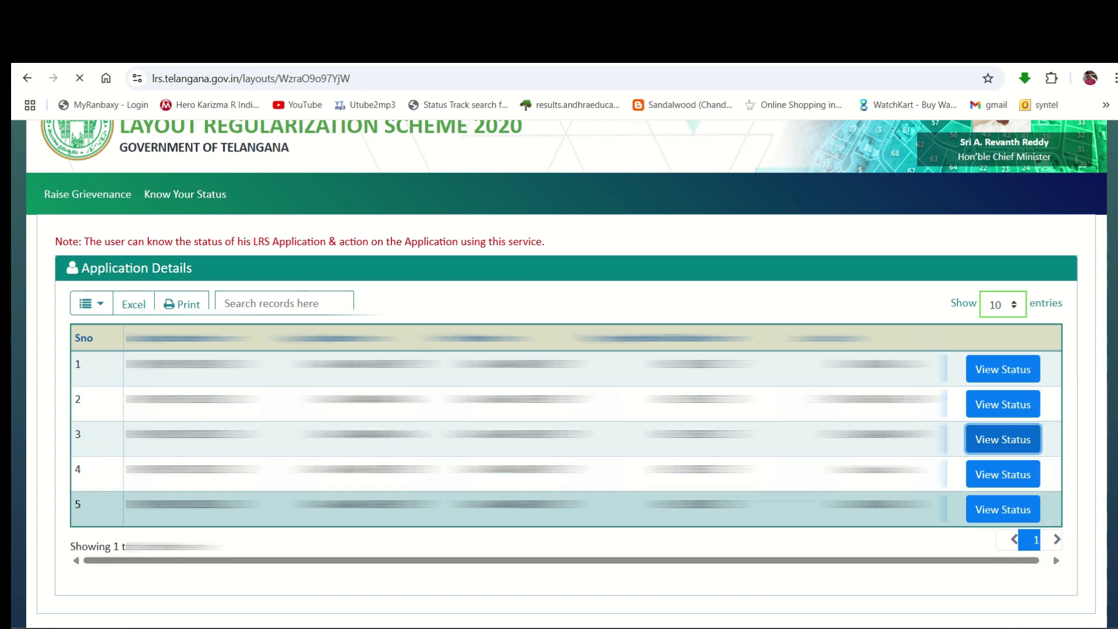
pyautogui.scroll(-5, 799, 486)
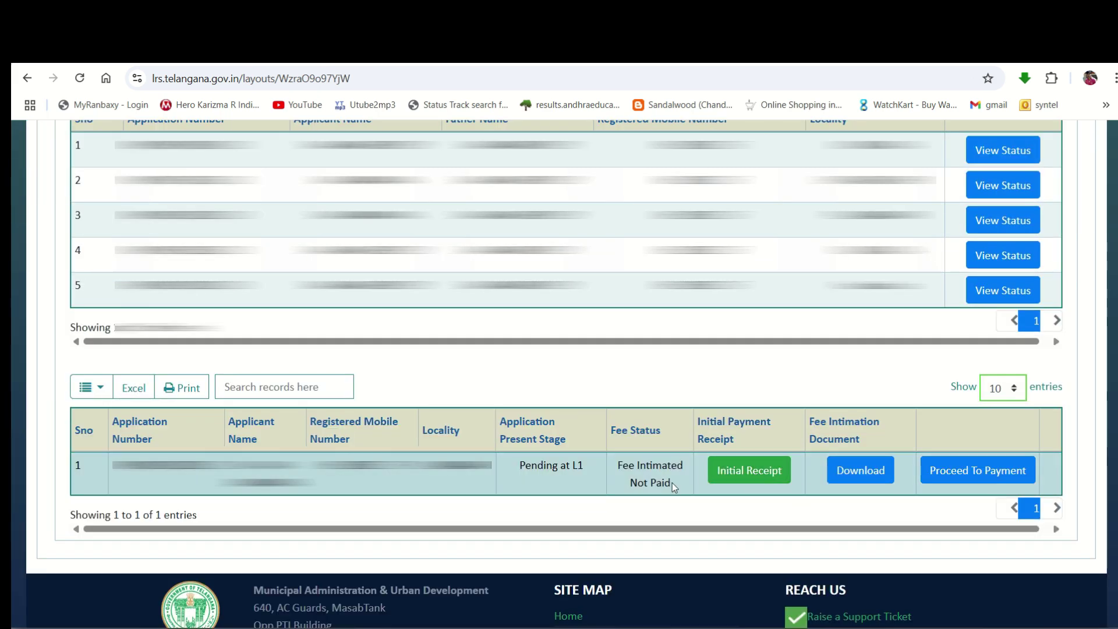
# Examine the application's fee status, initial receipt, fee intimation document and payment option.
pyautogui.moveTo(676, 488); pyautogui.dragTo(619, 465)
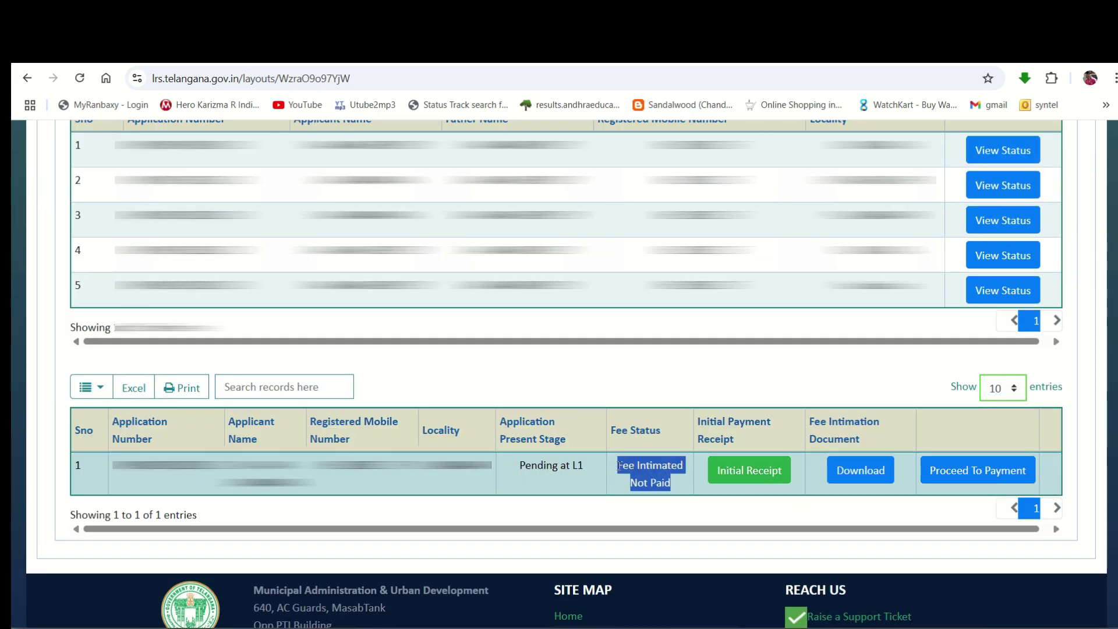
pyautogui.click(682, 481)
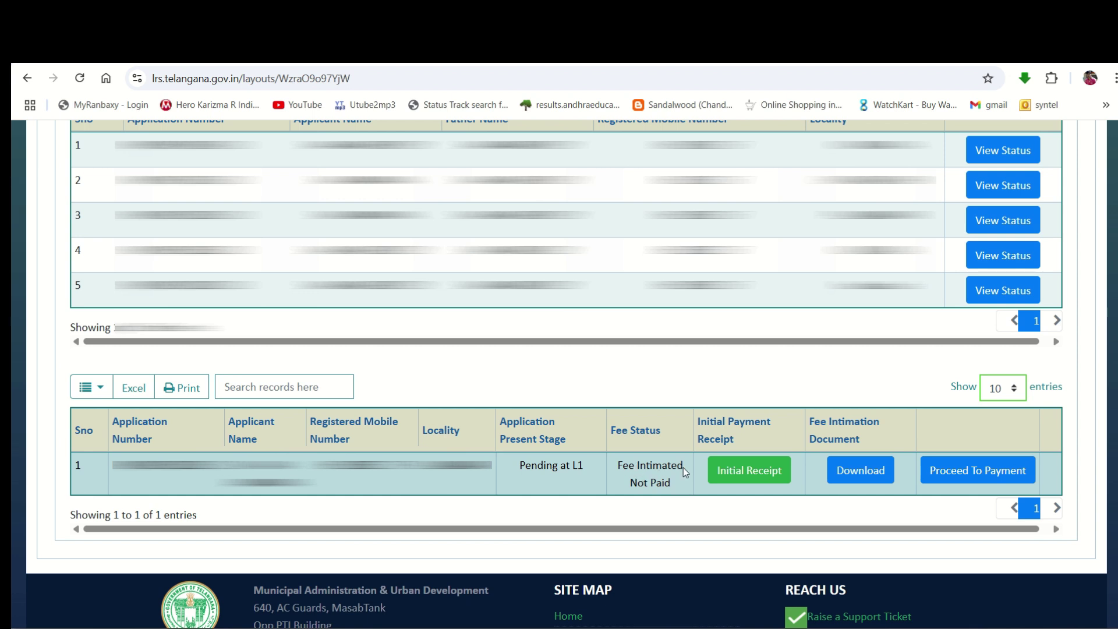
pyautogui.moveTo(679, 490); pyautogui.dragTo(630, 488)
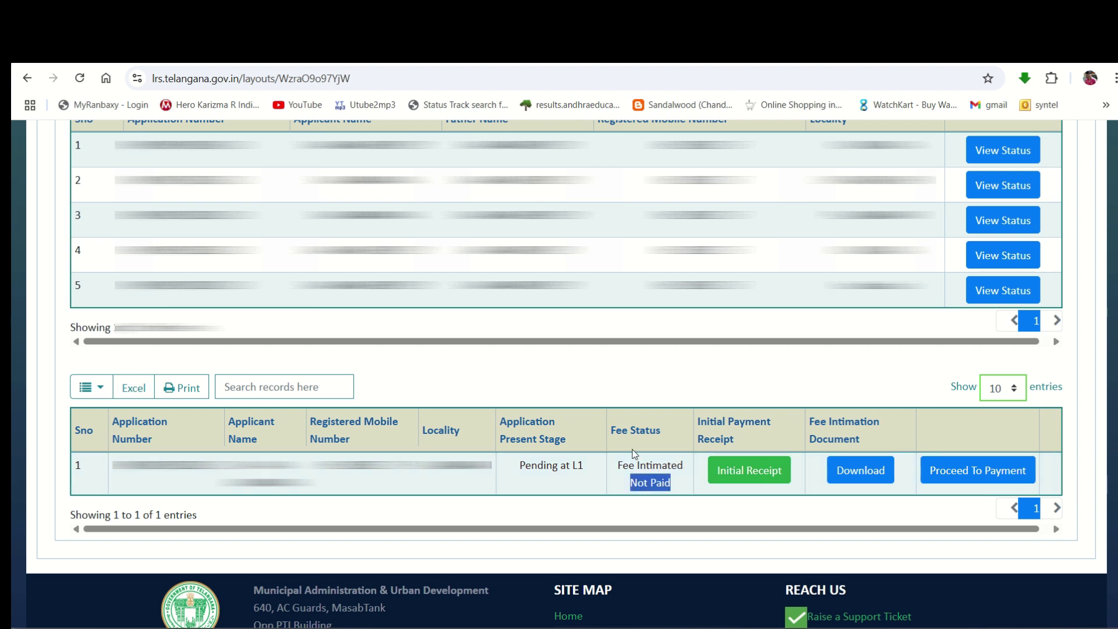
pyautogui.click(677, 479)
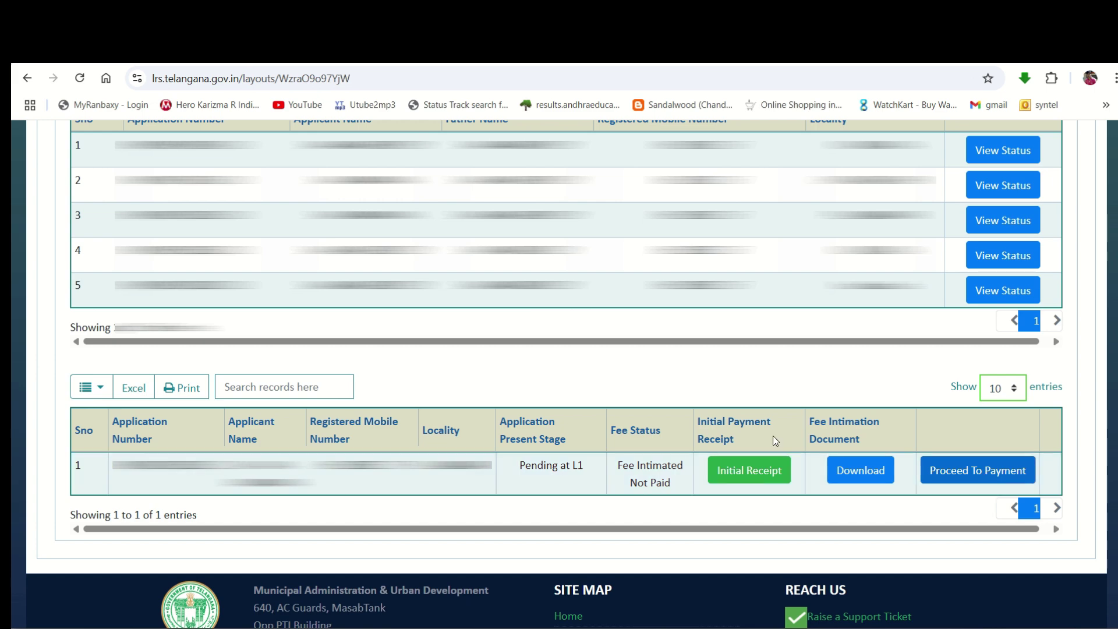
pyautogui.scroll(-1, 953, 447)
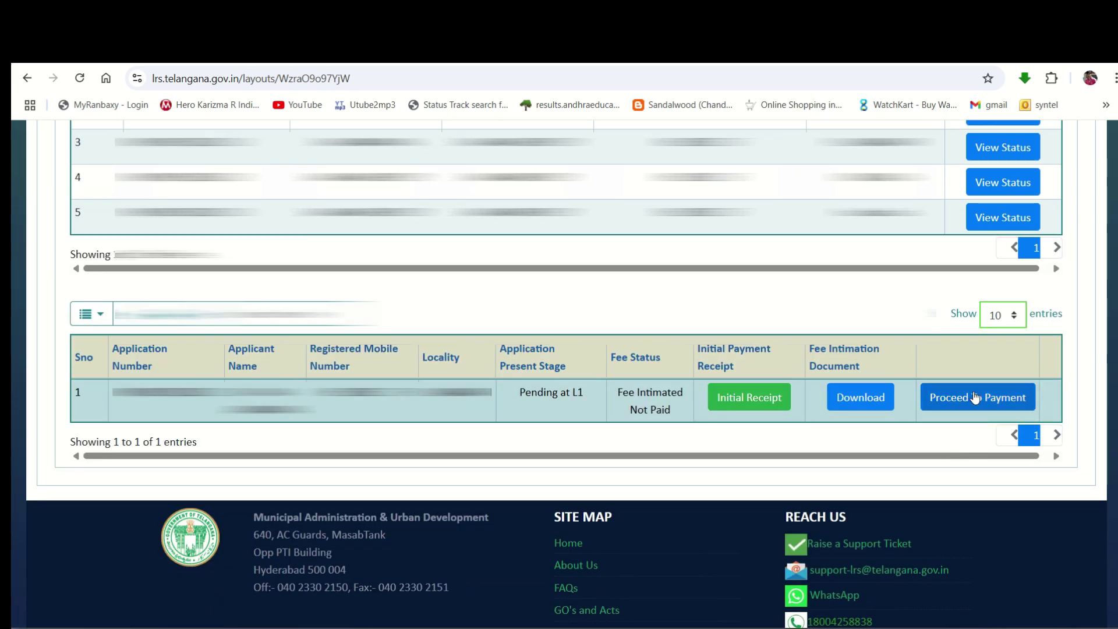
pyautogui.scroll(1, 978, 416)
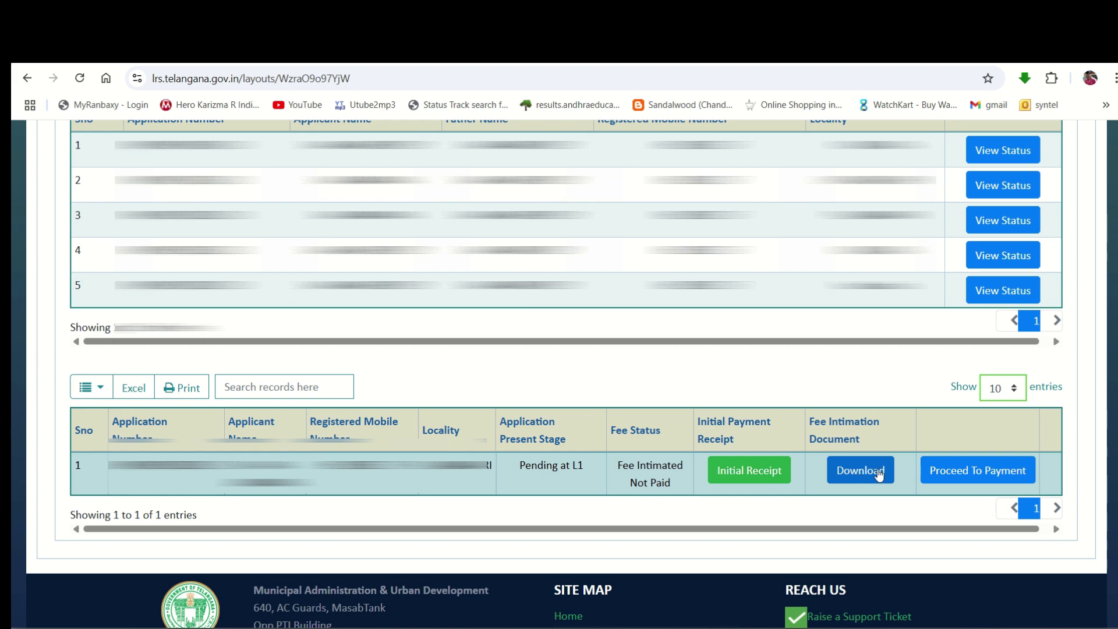
# Proceed to payment for the application and go through its applicant, plot and document sections to Payment Details.
pyautogui.click(944, 468)
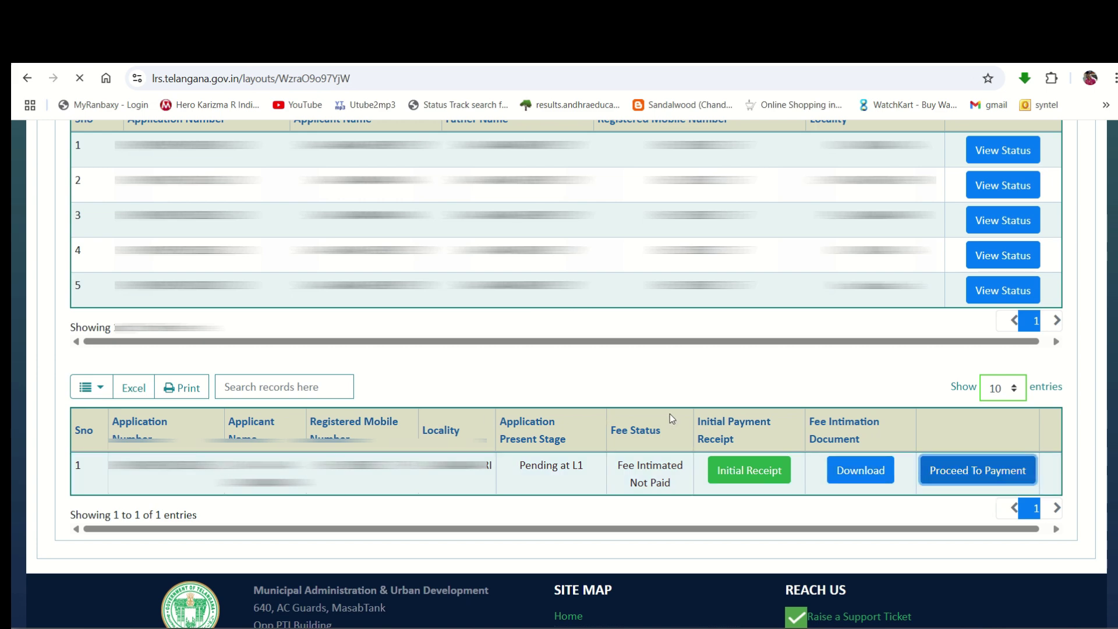
pyautogui.scroll(-3, 577, 373)
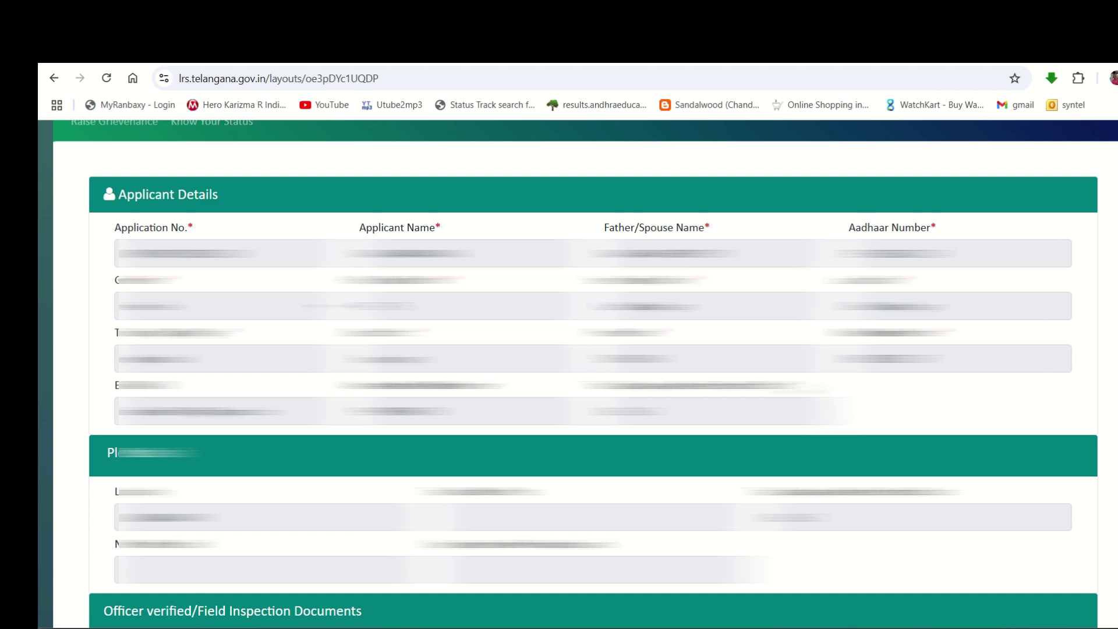
pyautogui.scroll(-3, 798, 386)
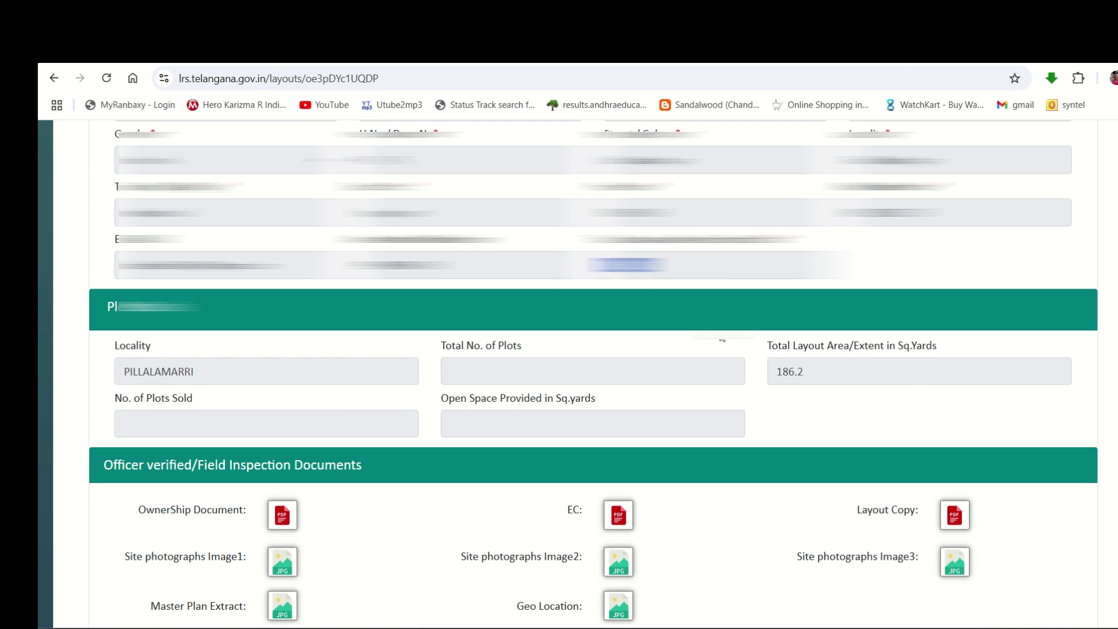
pyautogui.scroll(-2, 763, 369)
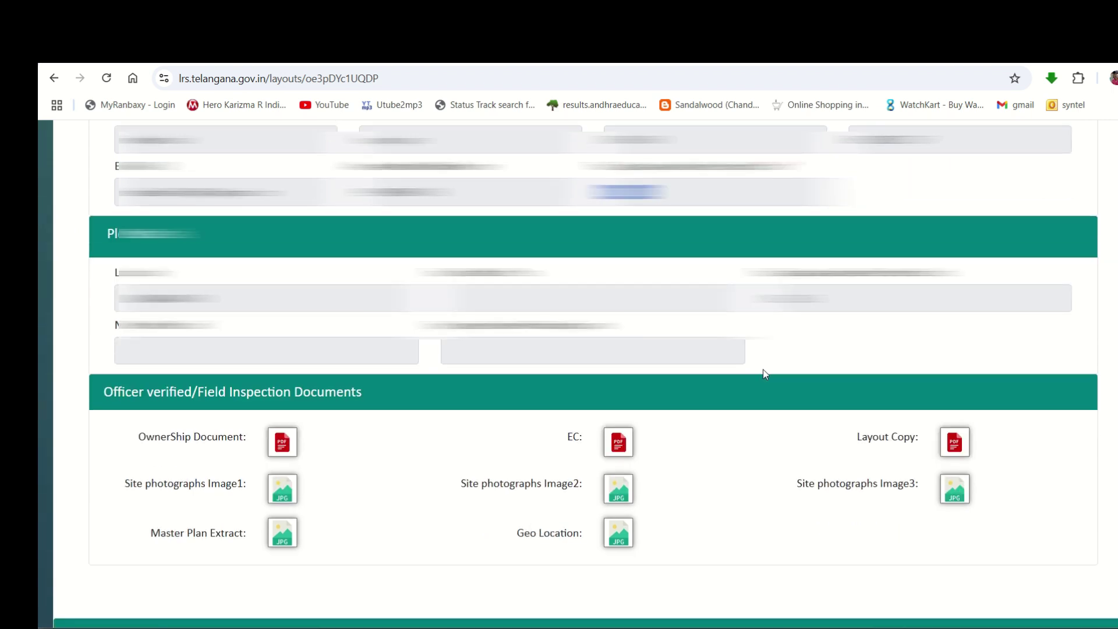
pyautogui.scroll(-4, 763, 373)
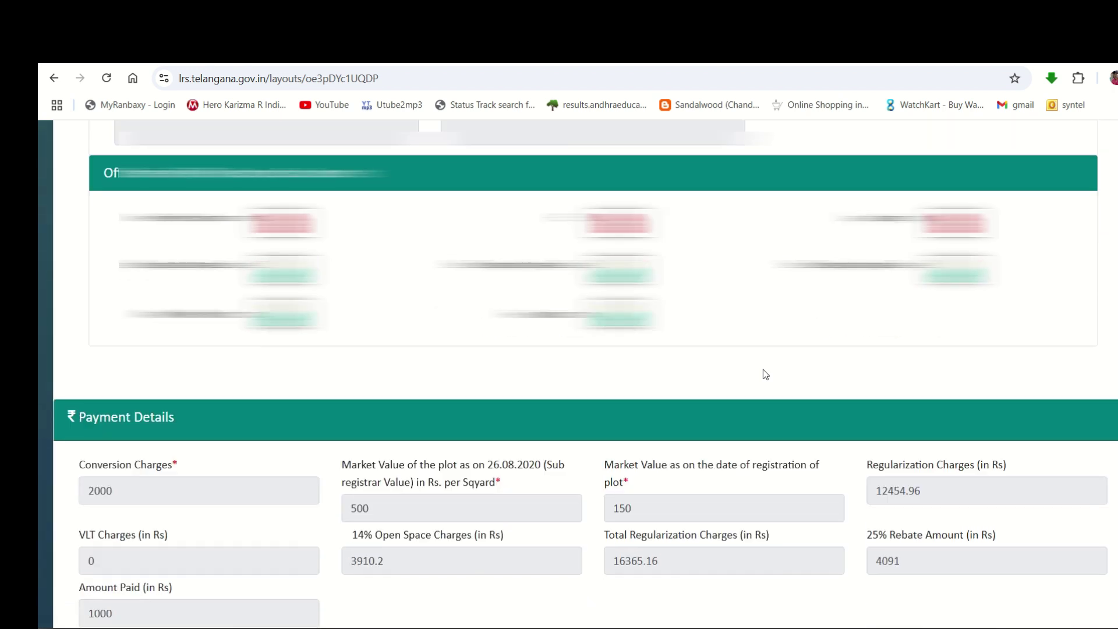
pyautogui.scroll(-4, 765, 374)
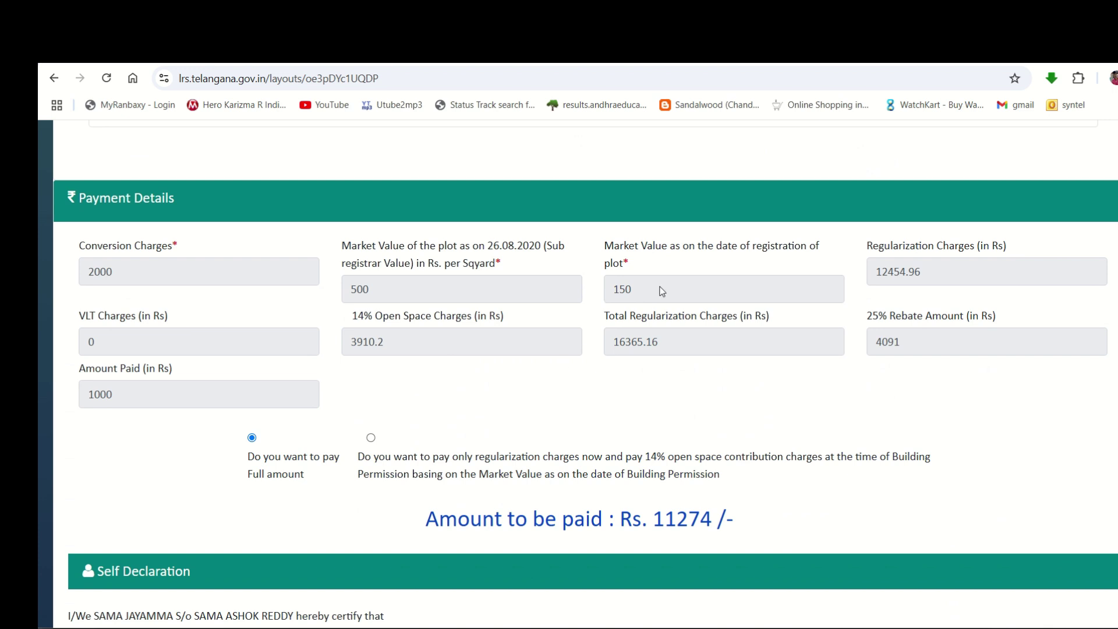
# Examine the market value at registration, the regularization charges and the 25% rebate amount in Payment Details.
pyautogui.tripleClick(635, 265)
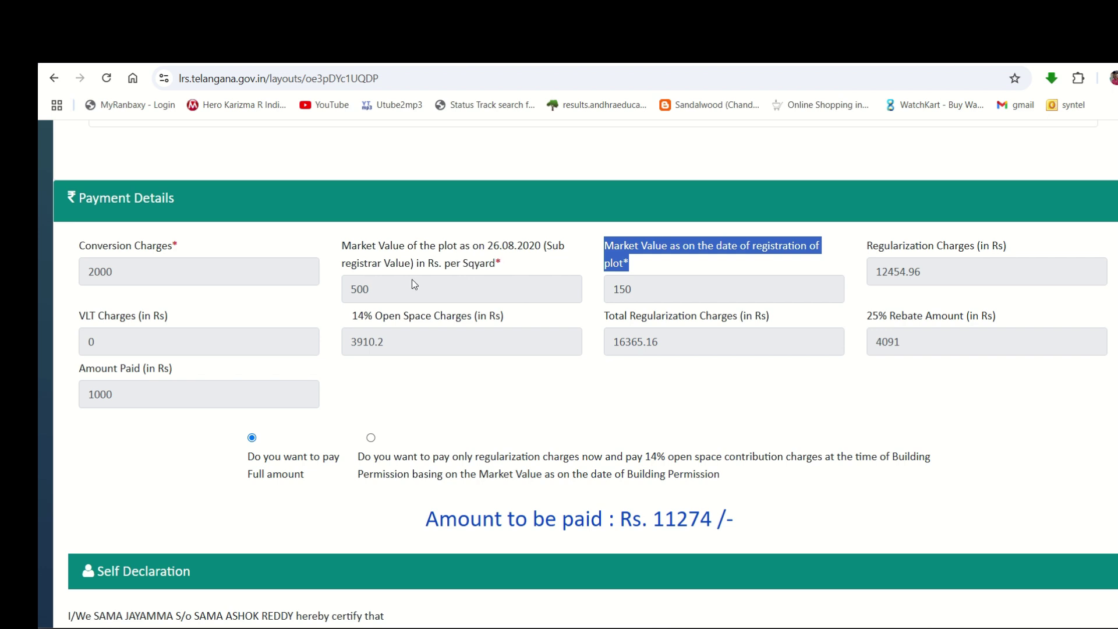
pyautogui.click(659, 285)
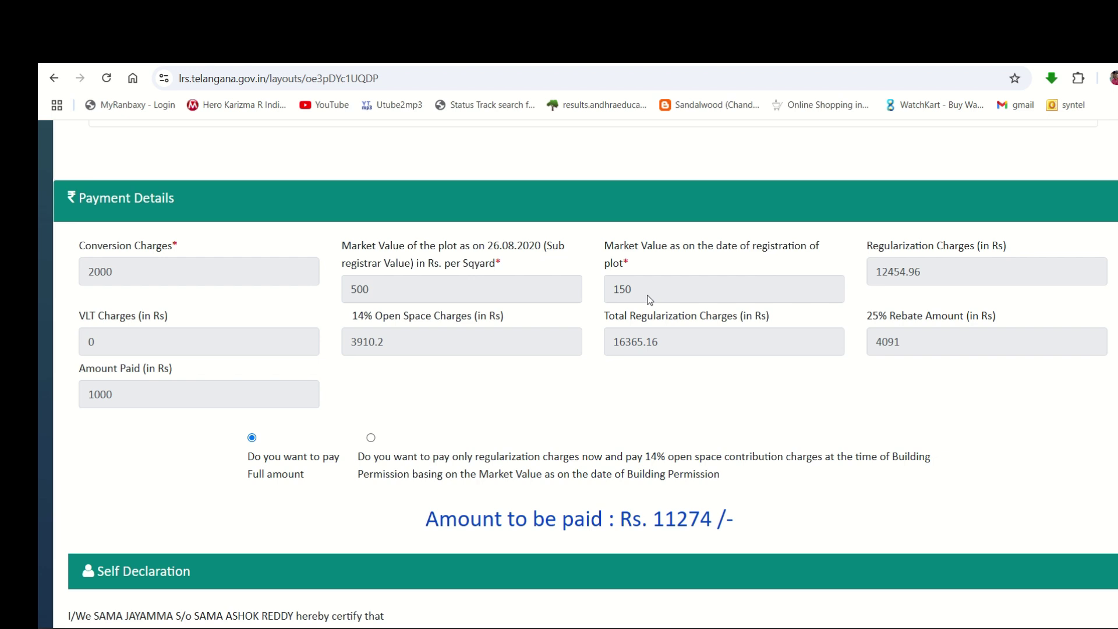
pyautogui.moveTo(632, 291); pyautogui.dragTo(613, 295)
pyautogui.click(659, 294)
pyautogui.moveTo(930, 269); pyautogui.dragTo(873, 285)
pyautogui.click(398, 349)
pyautogui.moveTo(918, 345); pyautogui.dragTo(874, 343)
pyautogui.moveTo(937, 270); pyautogui.dragTo(874, 275)
# Review the 14% open space charges against the market value, the full or partial payment choices and the amount due.
pyautogui.scroll(1, 424, 364)
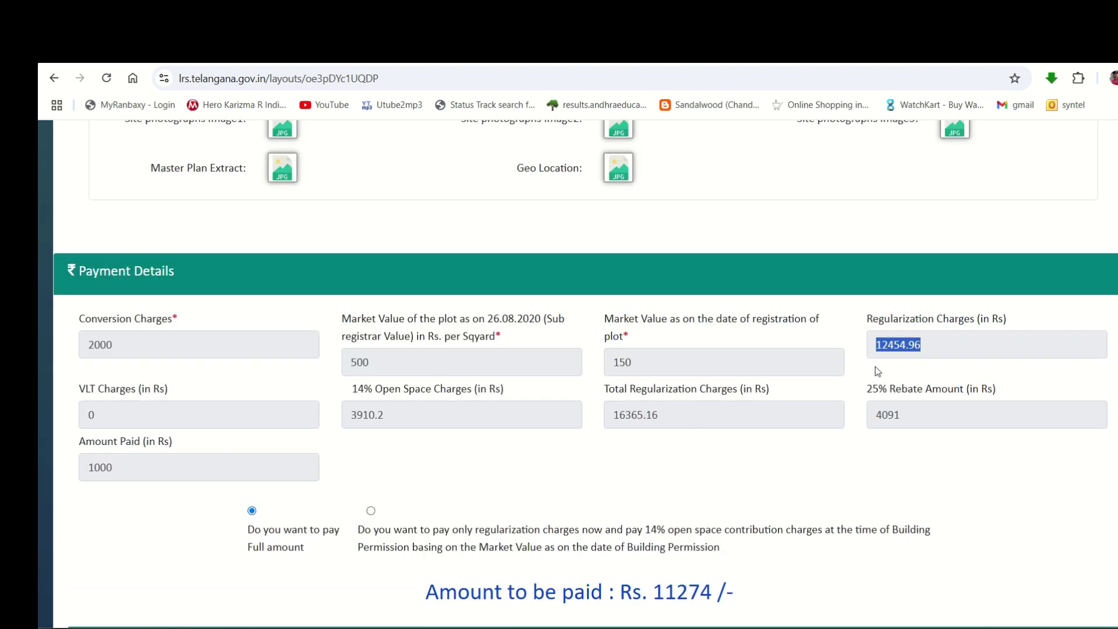
pyautogui.moveTo(396, 415); pyautogui.dragTo(347, 416)
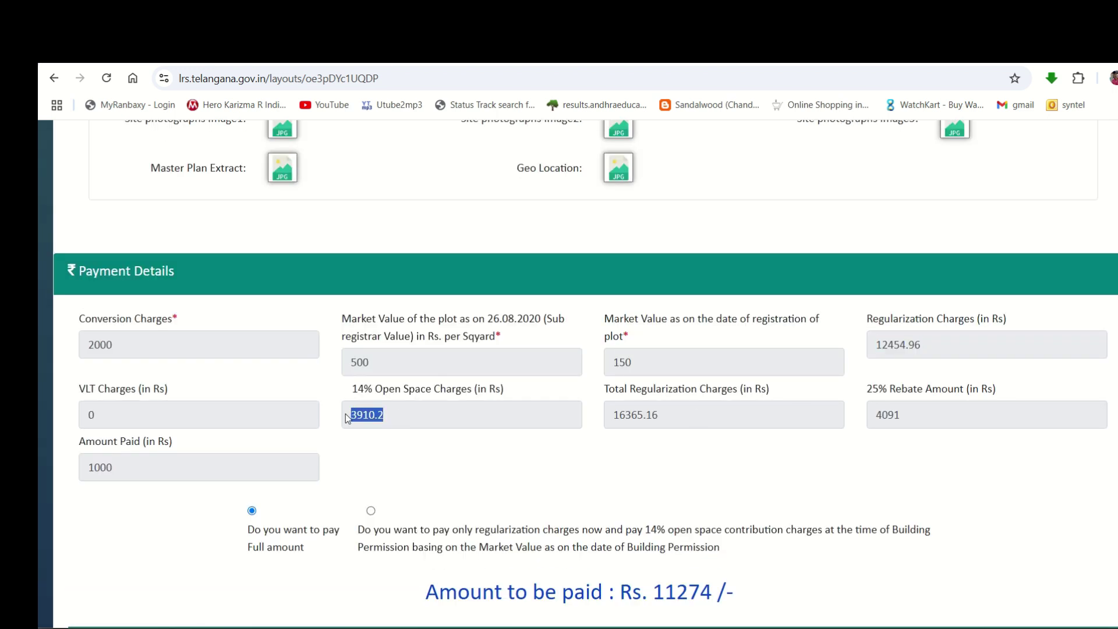
pyautogui.scroll(-1, 556, 464)
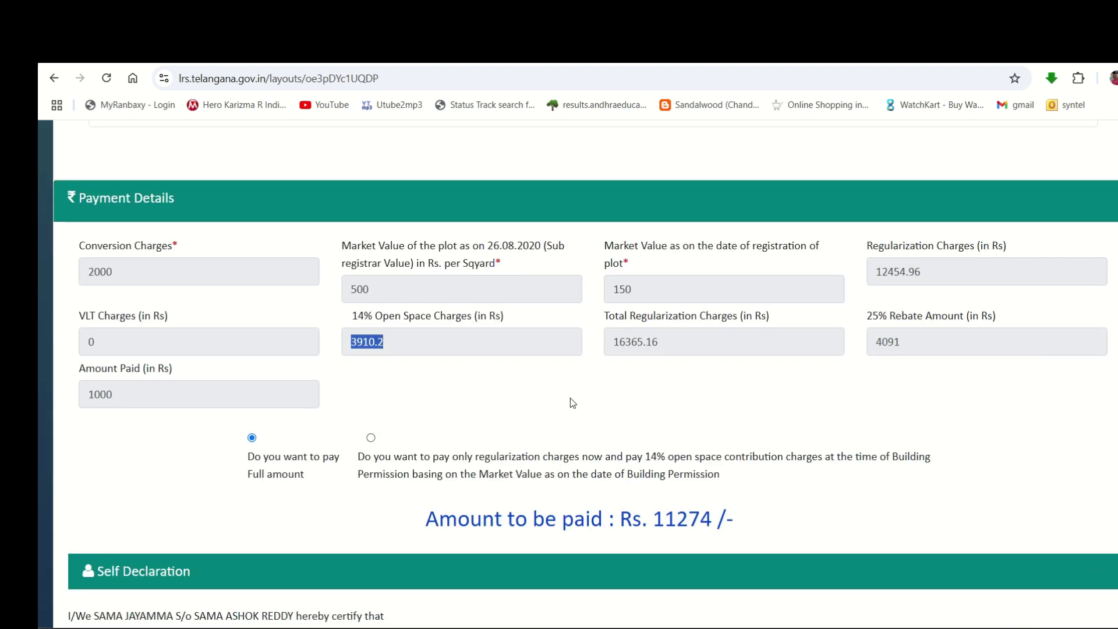
pyautogui.click(401, 348)
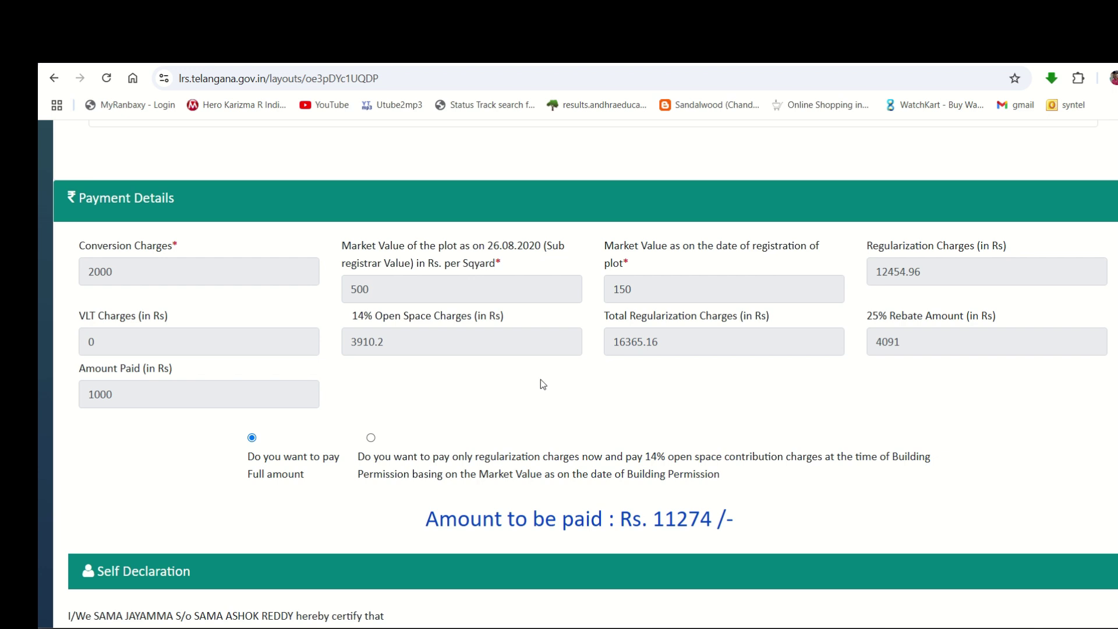
pyautogui.moveTo(428, 343); pyautogui.dragTo(334, 345)
pyautogui.moveTo(643, 290); pyautogui.dragTo(613, 289)
pyautogui.click(391, 342)
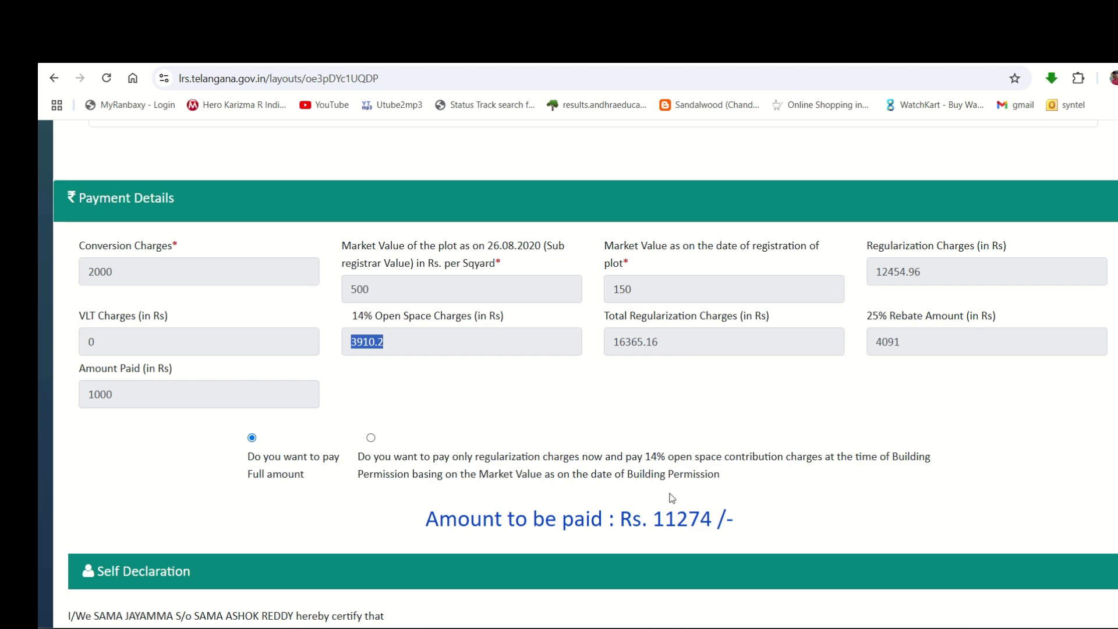
pyautogui.scroll(-1, 669, 495)
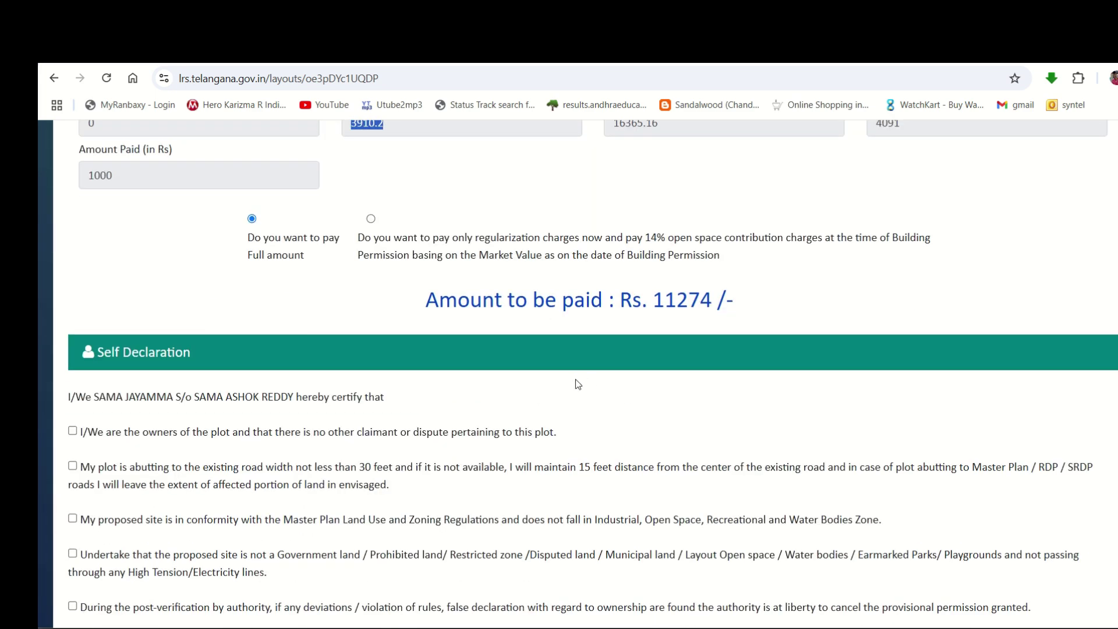
# Accept all six Self Declaration statements and proceed to payment of the full amount, confirming the request.
pyautogui.scroll(-3, 576, 382)
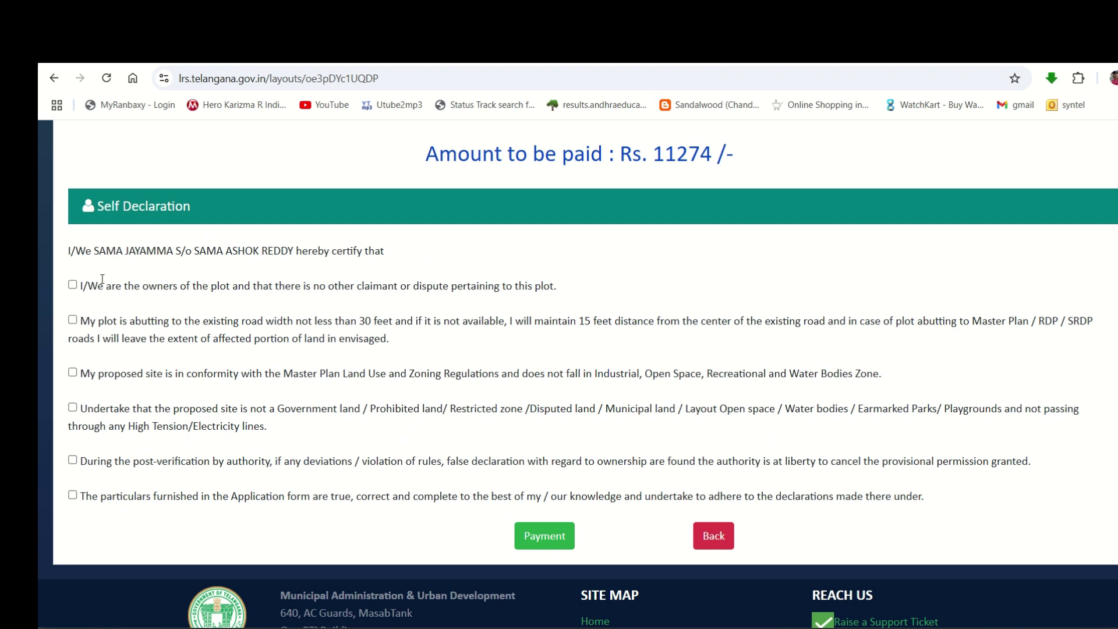
pyautogui.click(68, 284)
pyautogui.click(69, 319)
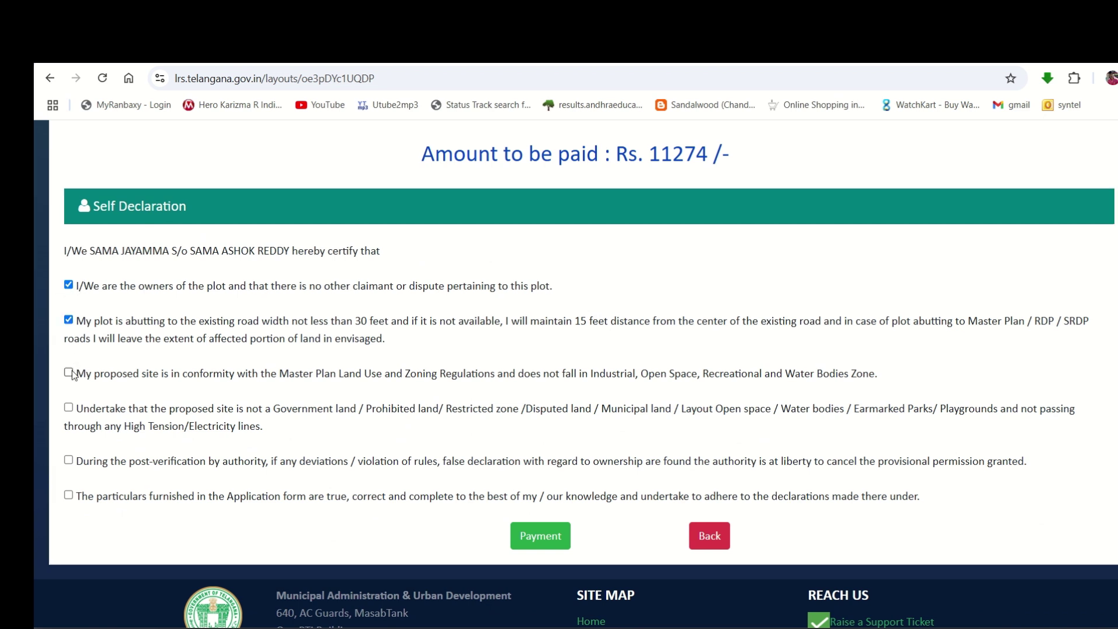
pyautogui.click(68, 372)
pyautogui.click(68, 408)
pyautogui.click(68, 460)
pyautogui.click(68, 495)
pyautogui.click(541, 535)
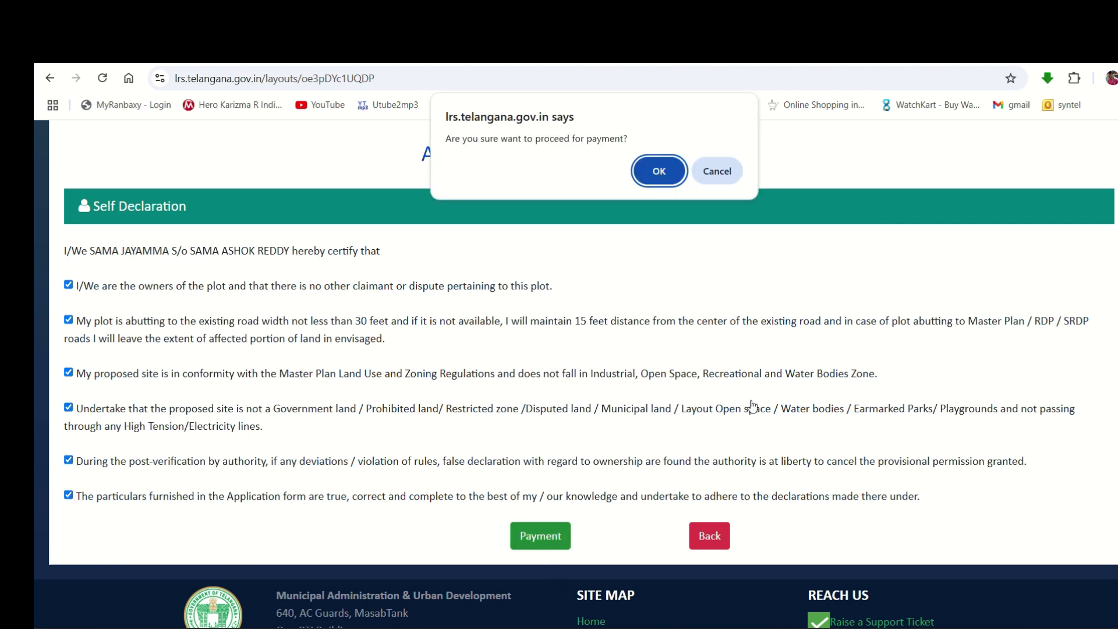
pyautogui.click(658, 172)
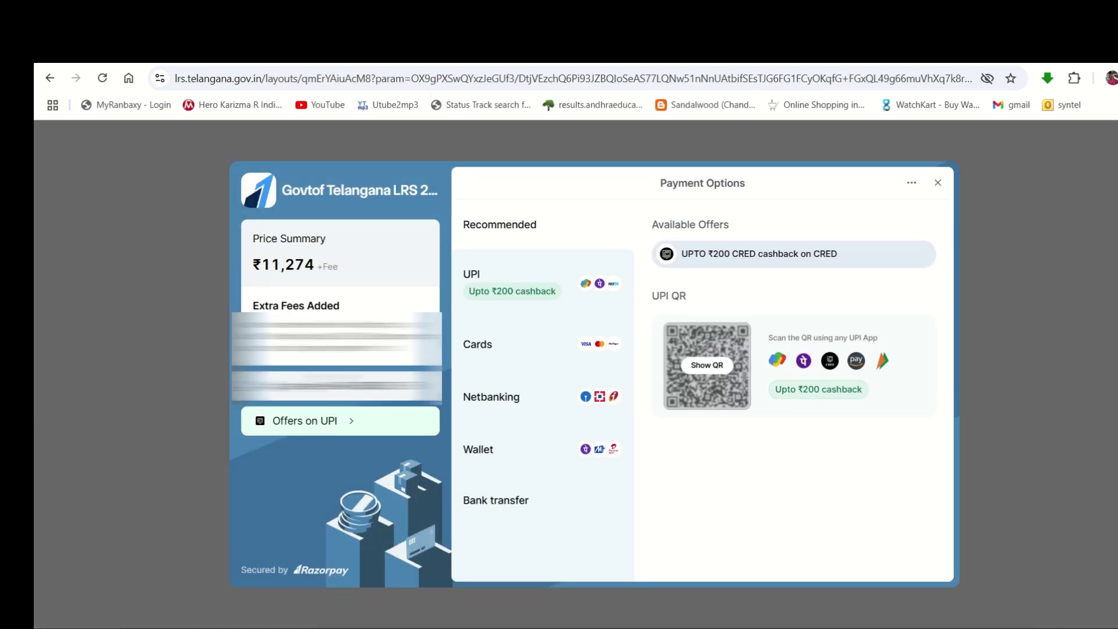
# Check the price summary, choose UPI QR as the payment method and continue to pay from the fee breakup.
pyautogui.click(292, 231)
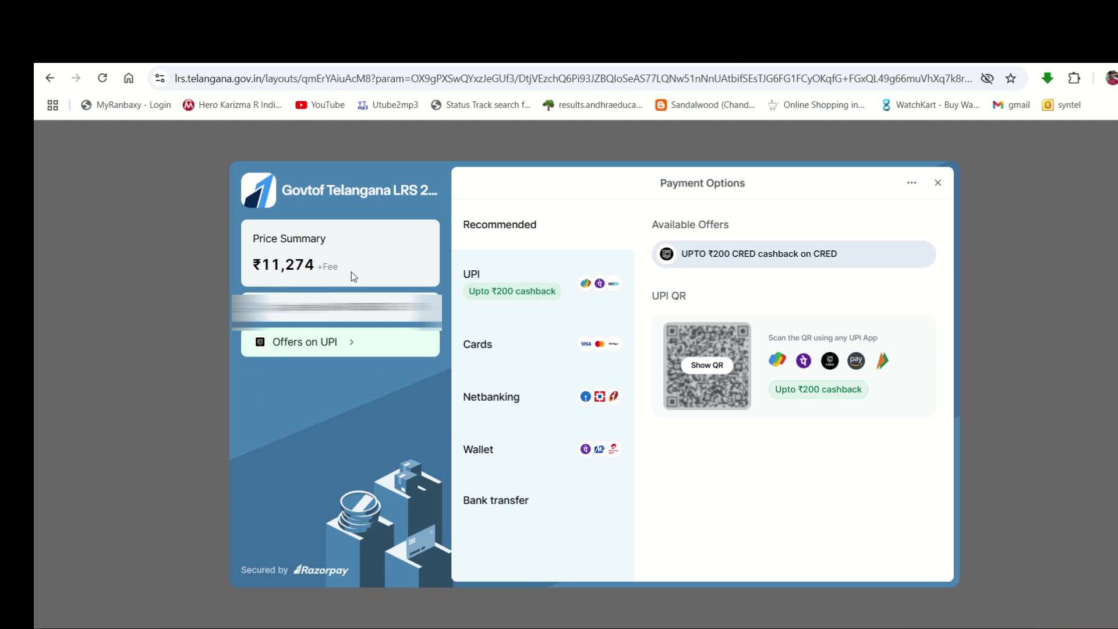
pyautogui.doubleClick(336, 277)
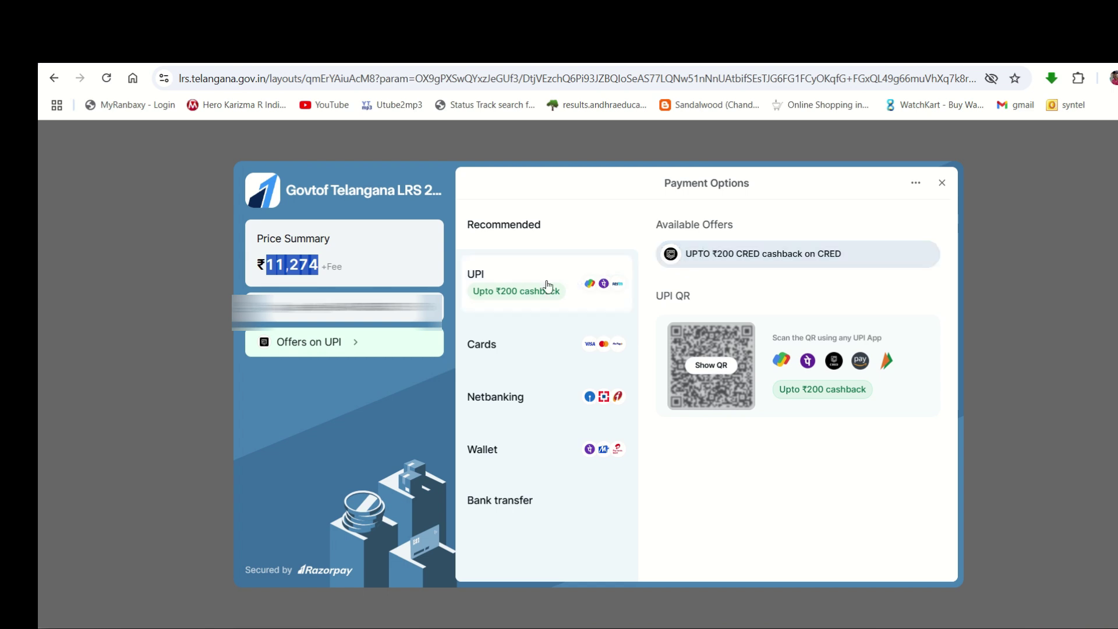
pyautogui.click(521, 288)
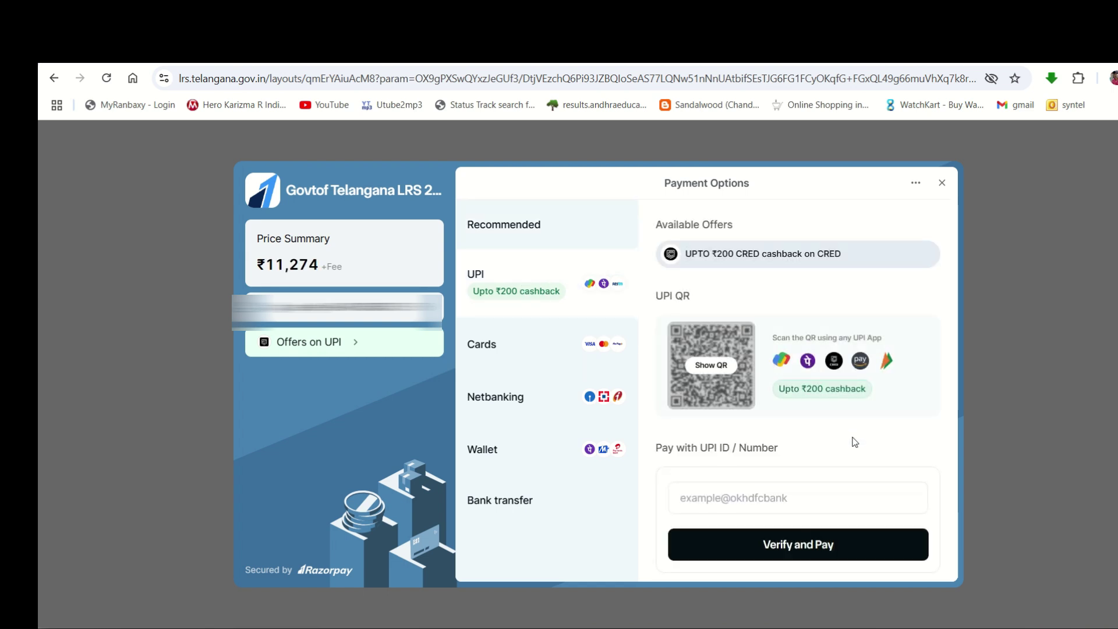
pyautogui.click(719, 367)
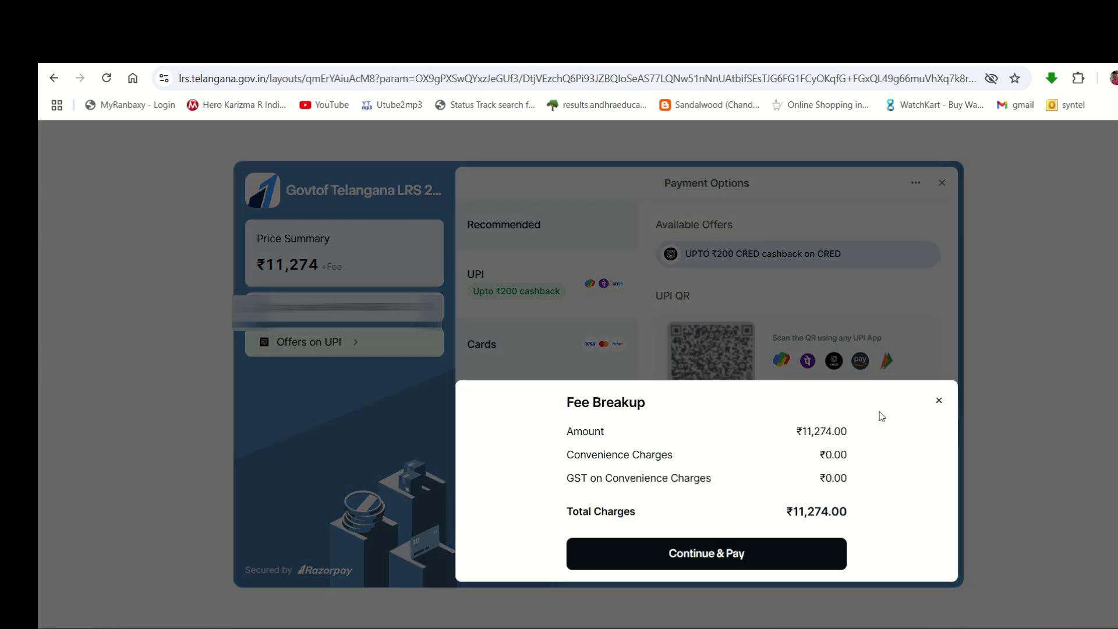
pyautogui.click(737, 551)
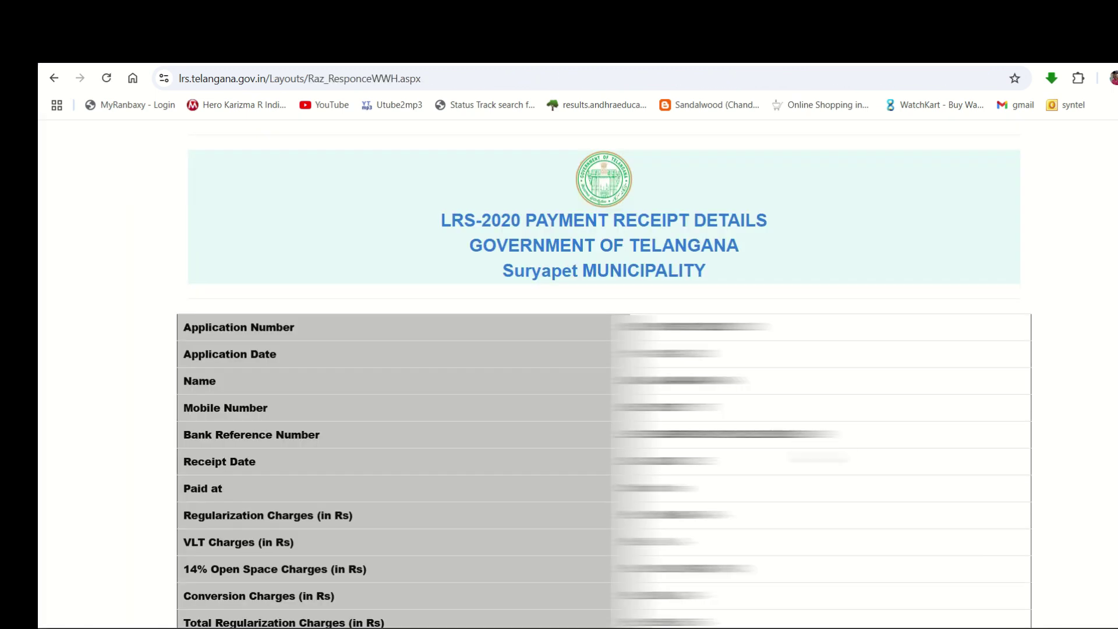
# Examine the LRS-2020 payment receipt, from the application and charge details to the transaction status and notes.
pyautogui.scroll(-6, 604, 373)
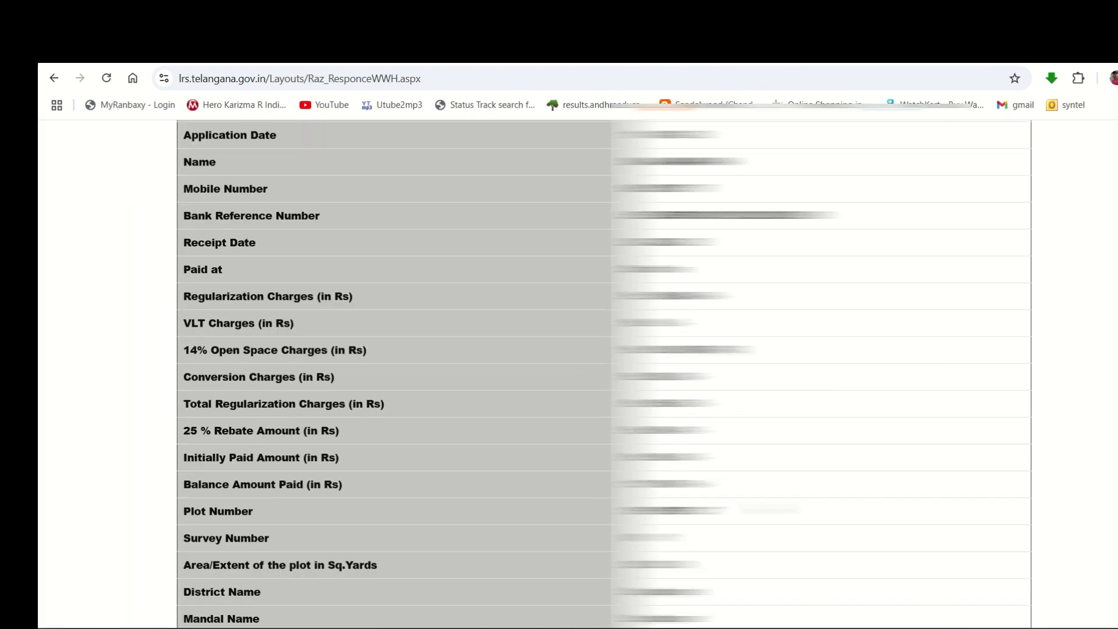
pyautogui.scroll(-3, 604, 373)
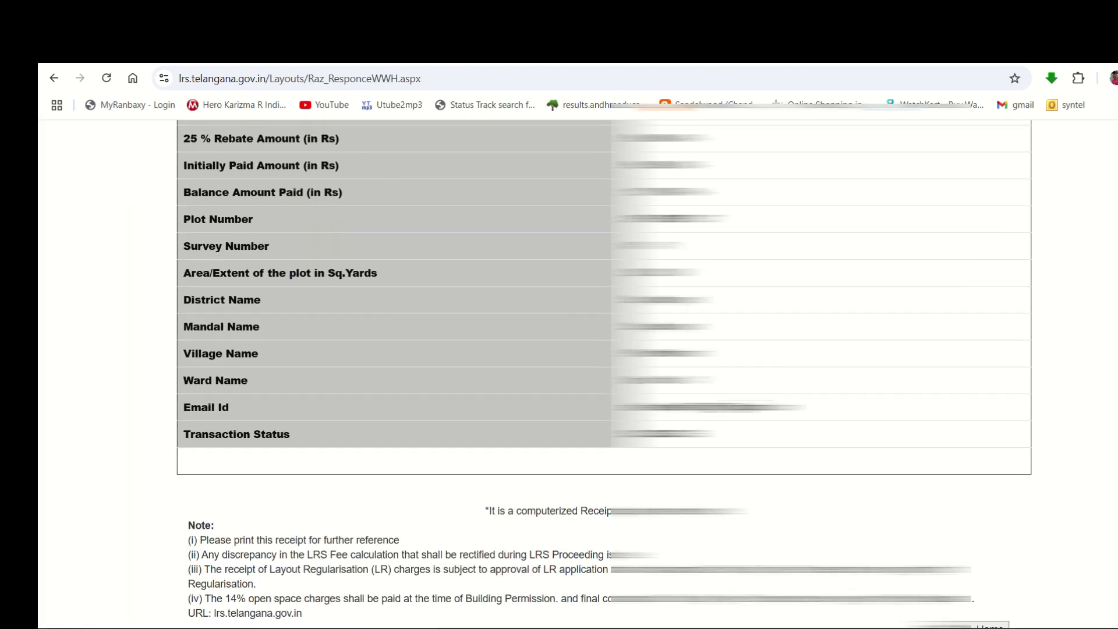
pyautogui.scroll(3, 605, 373)
pyautogui.scroll(-4, 604, 373)
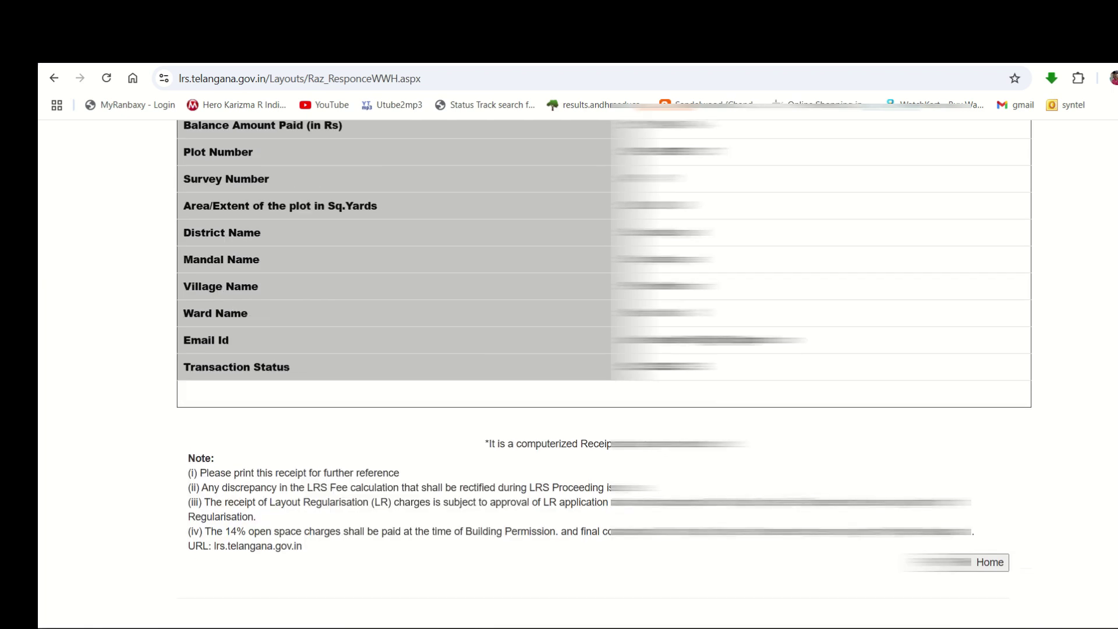
pyautogui.scroll(8, 604, 373)
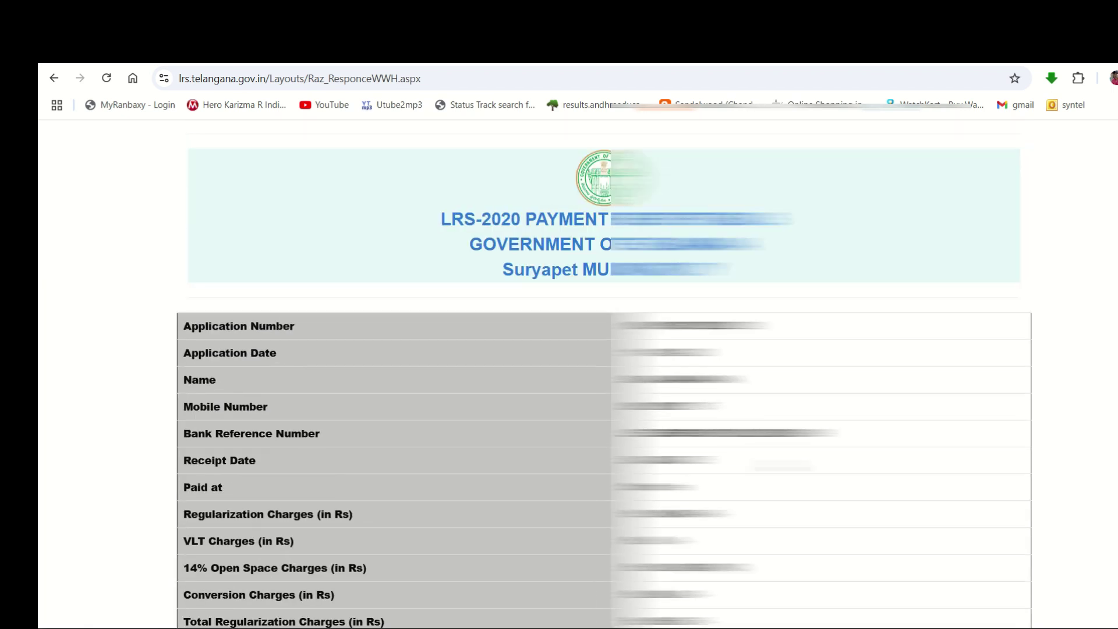
pyautogui.scroll(-8, 605, 373)
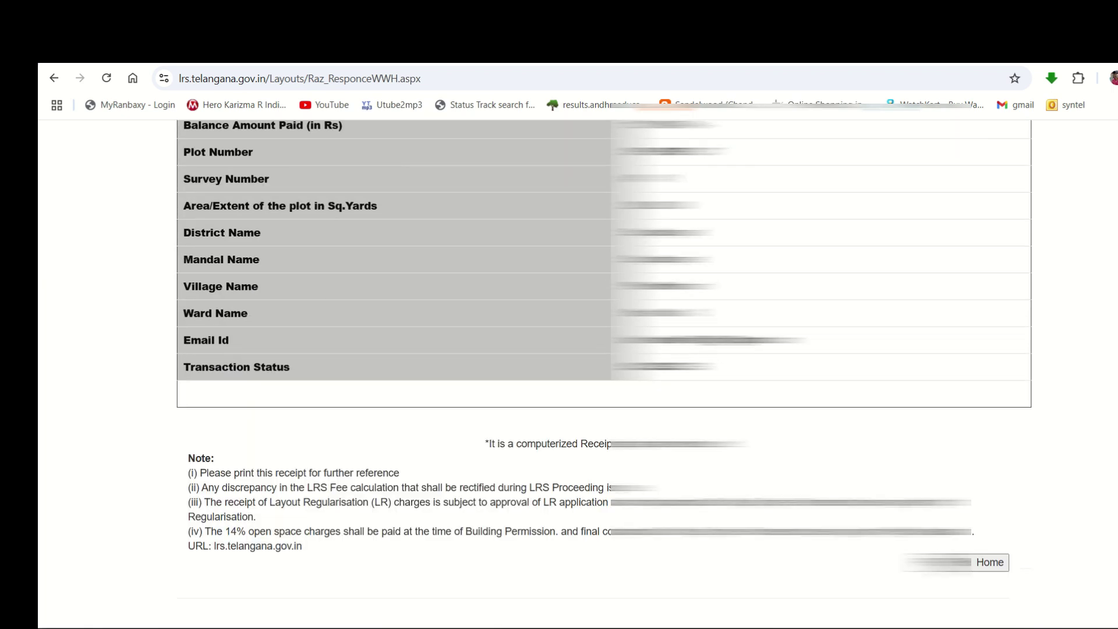
# Open the print preview of the payment receipt, close it and return to the receipt's notes.
pyautogui.click(937, 562)
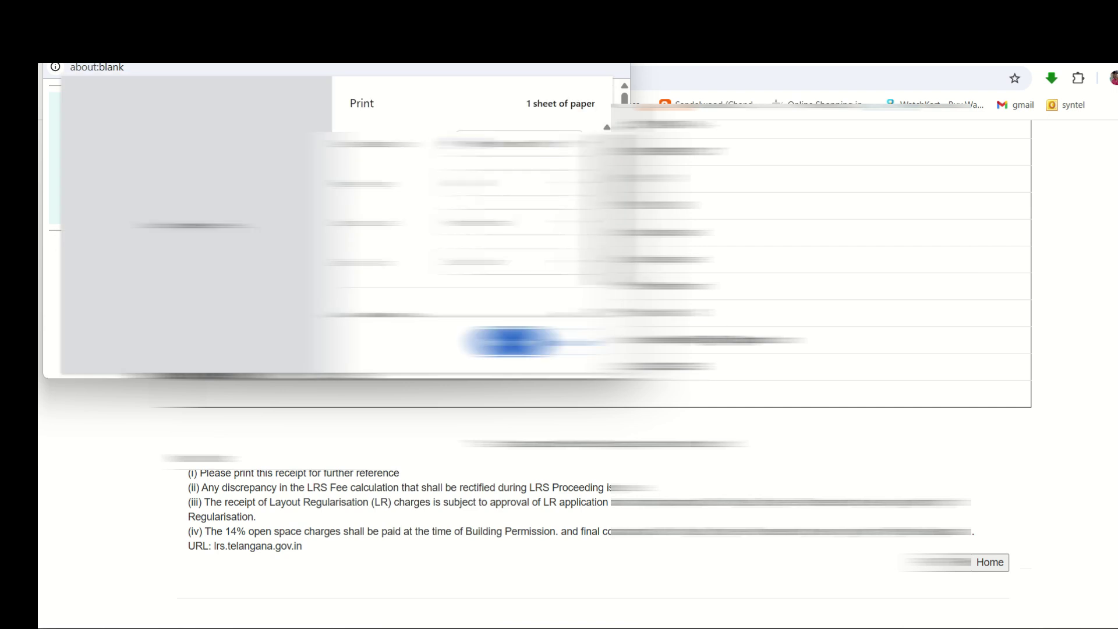
pyautogui.press('Escape')
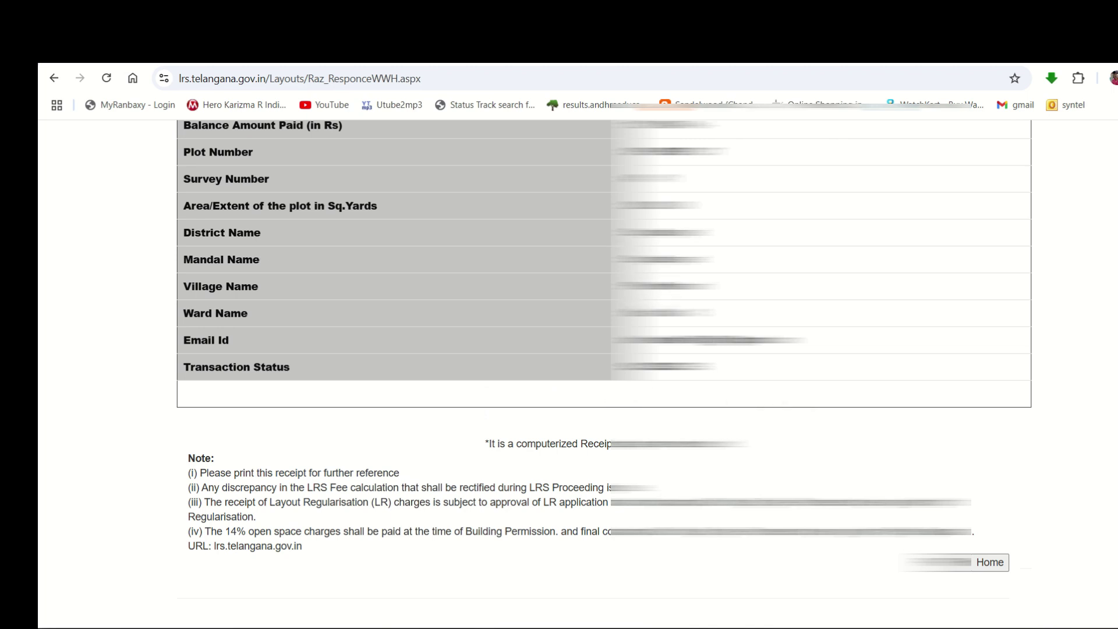
pyautogui.scroll(2, 608, 405)
pyautogui.scroll(-2, 607, 404)
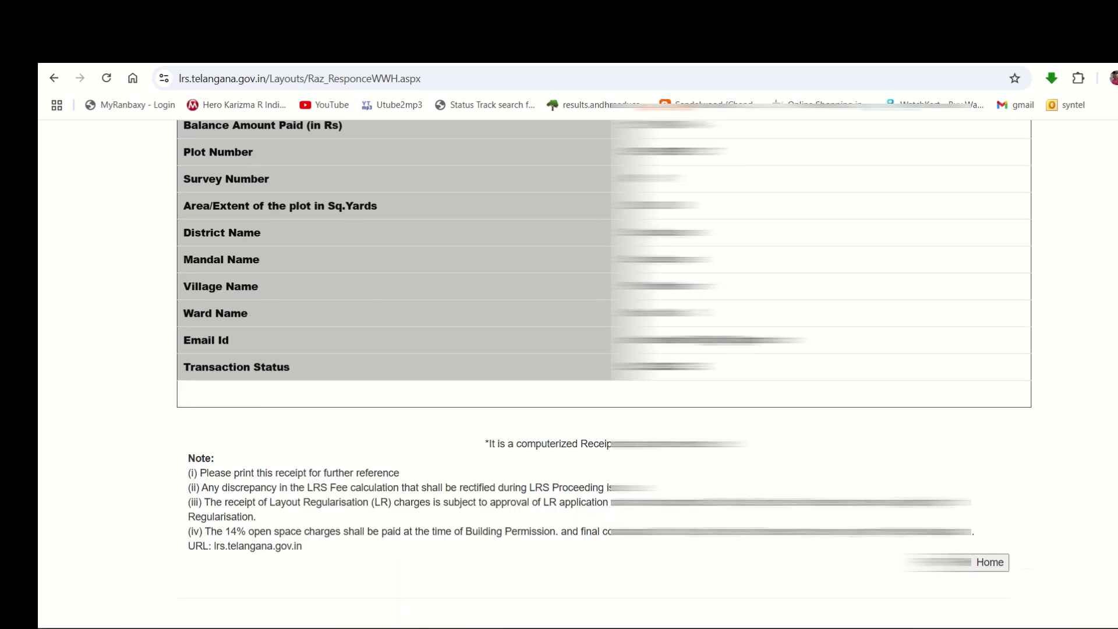
# Leave the receipt for the home page and check the paid application's present stage, fee status and final payment receipt.
pyautogui.click(993, 563)
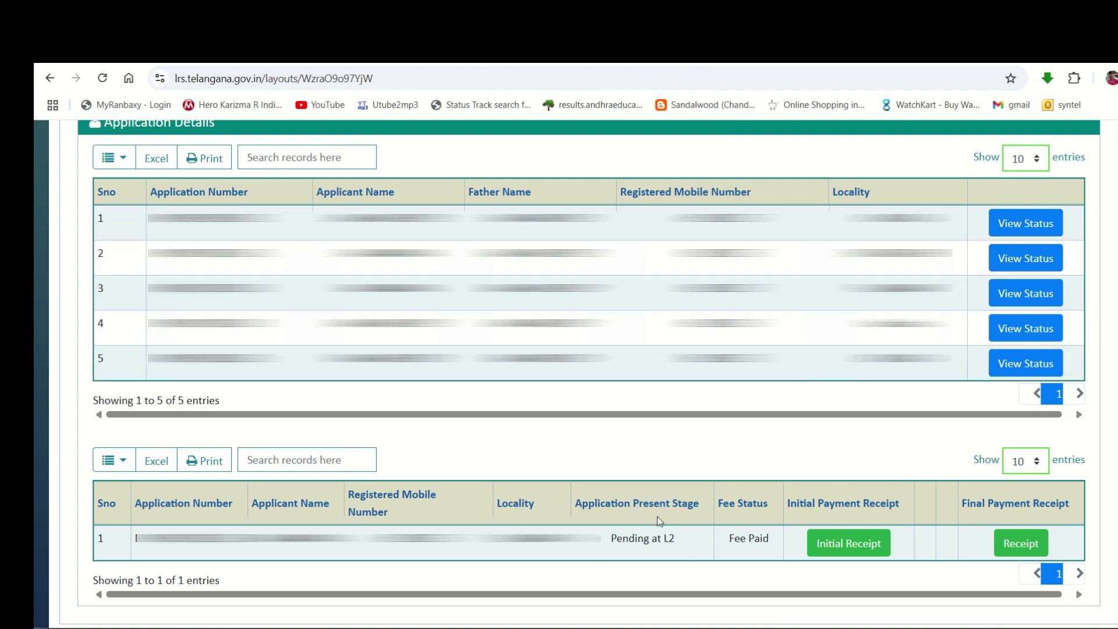
pyautogui.scroll(-4, 660, 520)
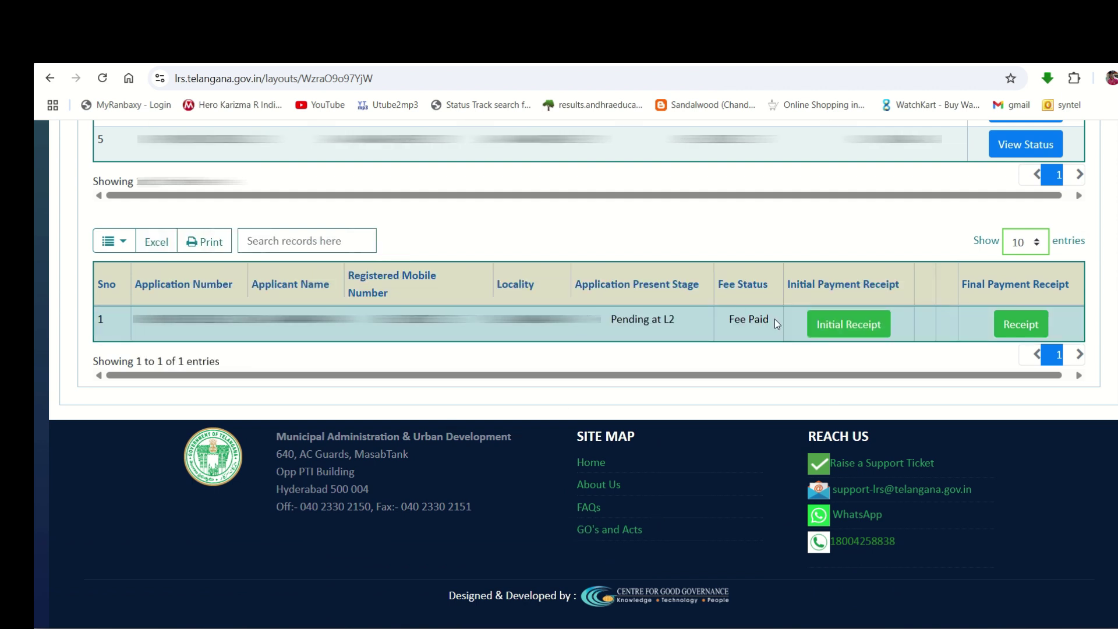
pyautogui.moveTo(776, 323); pyautogui.dragTo(729, 323)
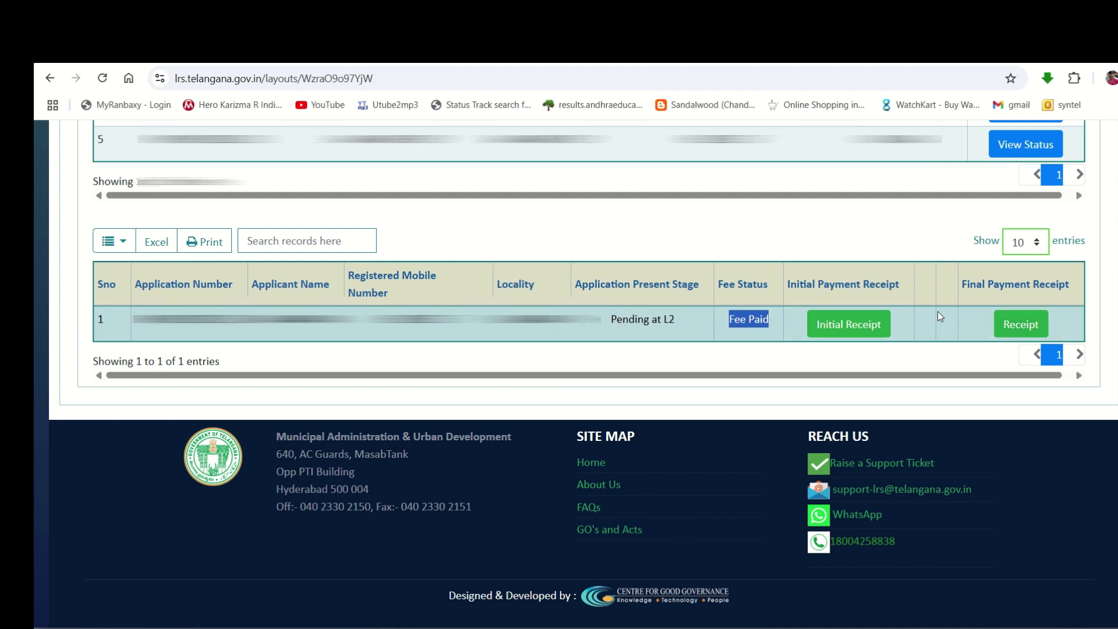
pyautogui.click(764, 334)
pyautogui.moveTo(776, 324); pyautogui.dragTo(732, 322)
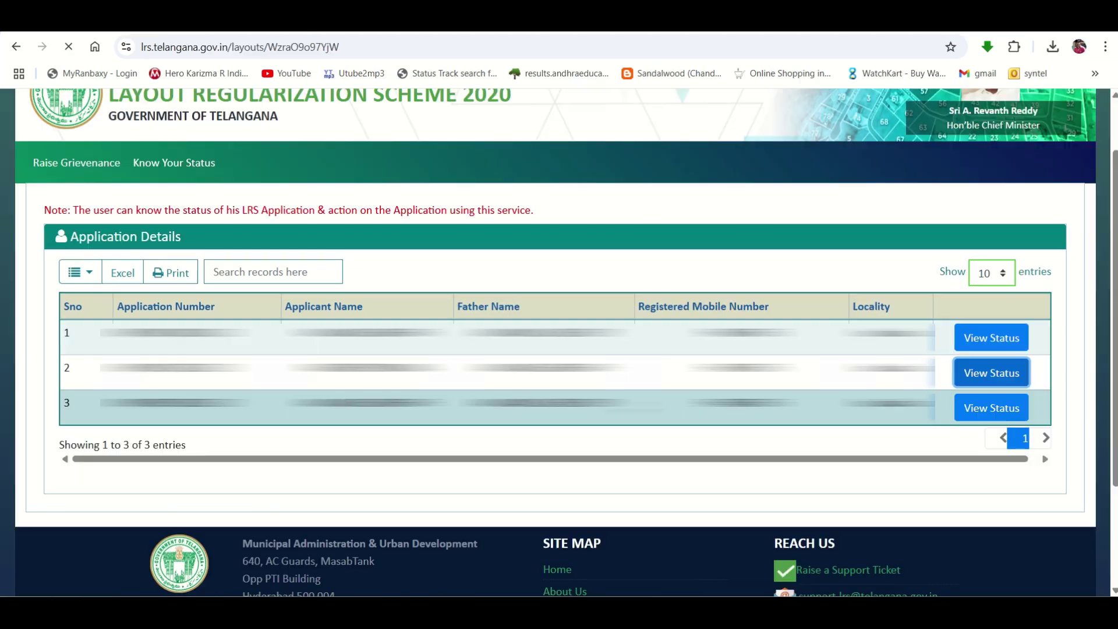
# View the status of the second listed application and examine its fee status and present stage.
pyautogui.click(992, 372)
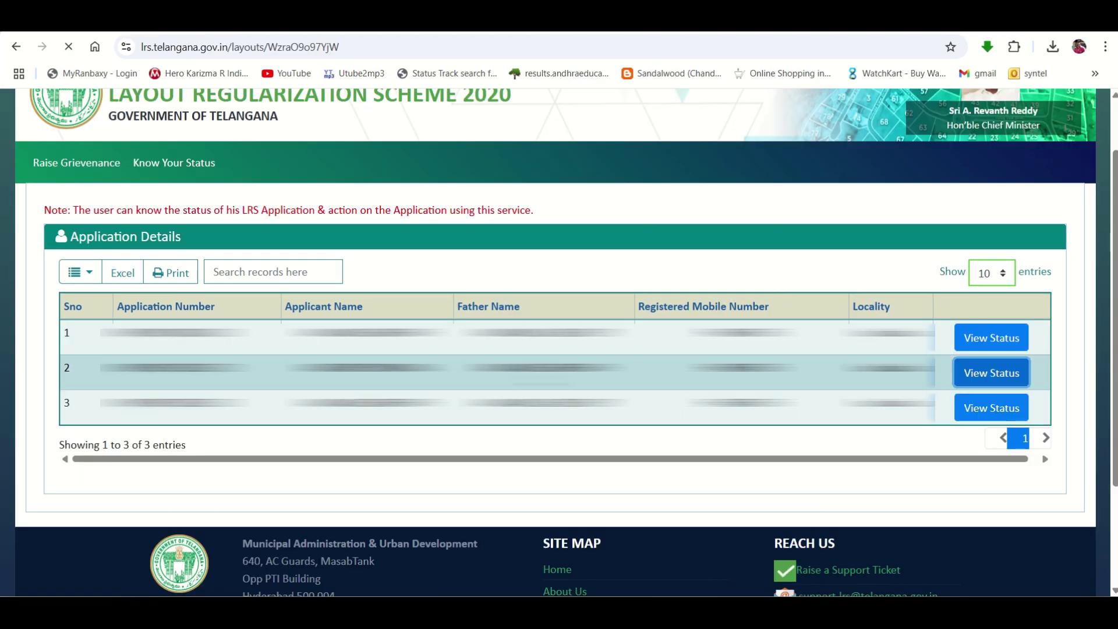
pyautogui.scroll(-3, 571, 389)
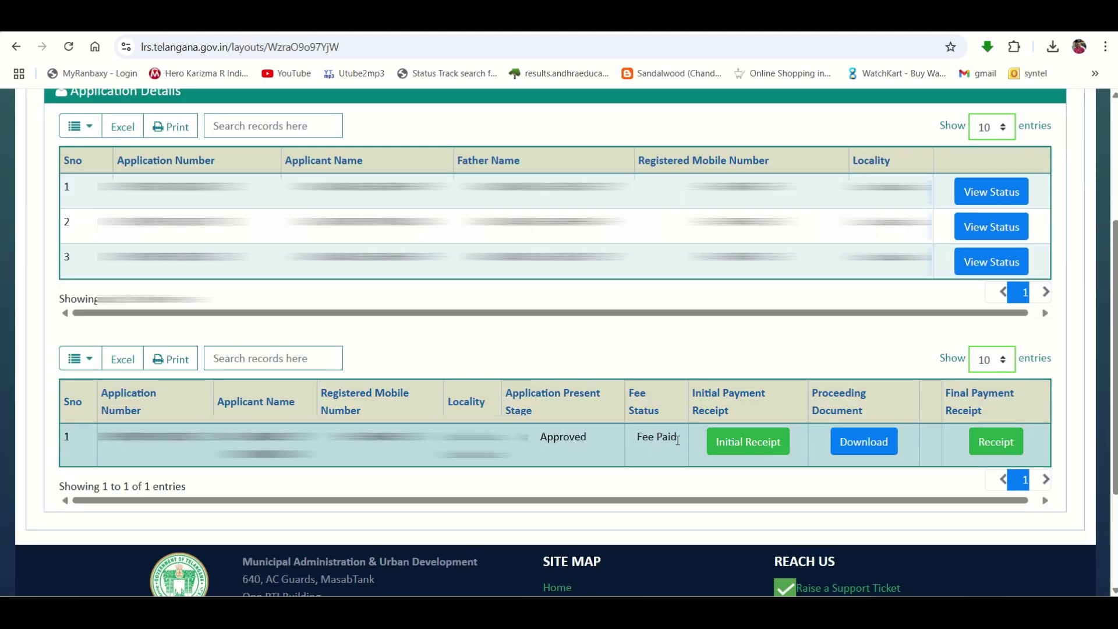
pyautogui.moveTo(677, 437); pyautogui.dragTo(639, 437)
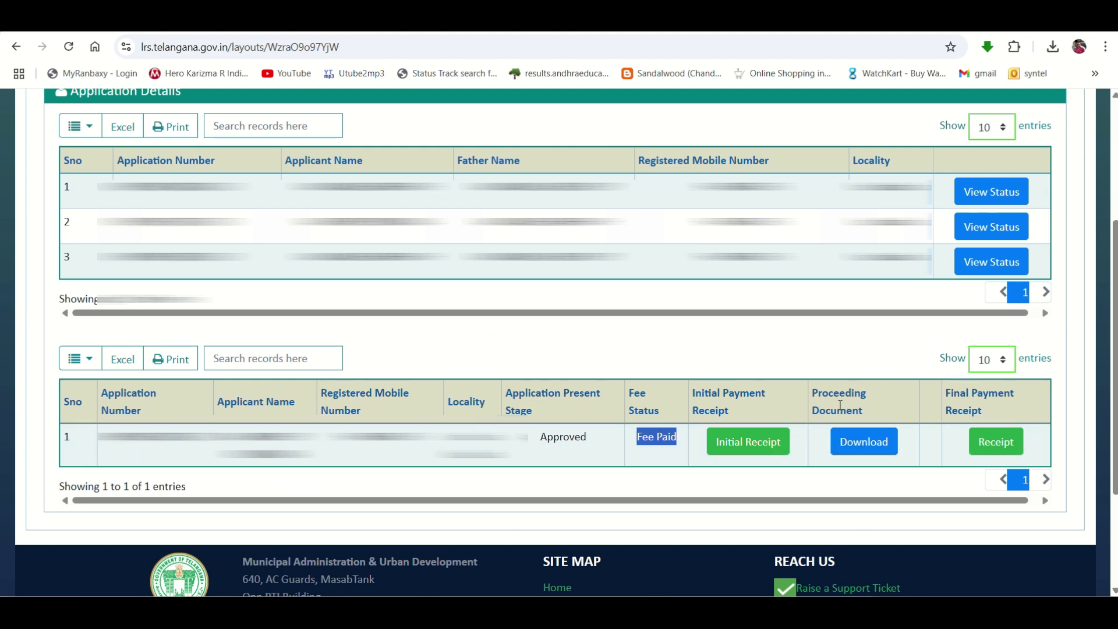
pyautogui.moveTo(596, 436); pyautogui.dragTo(537, 444)
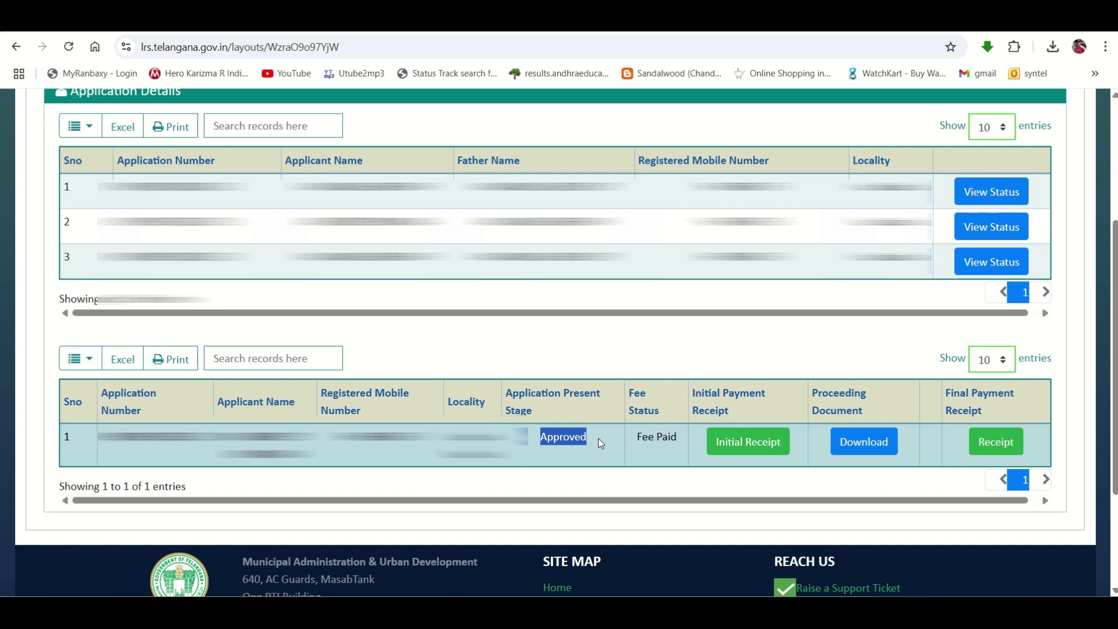
pyautogui.moveTo(598, 438); pyautogui.dragTo(532, 440)
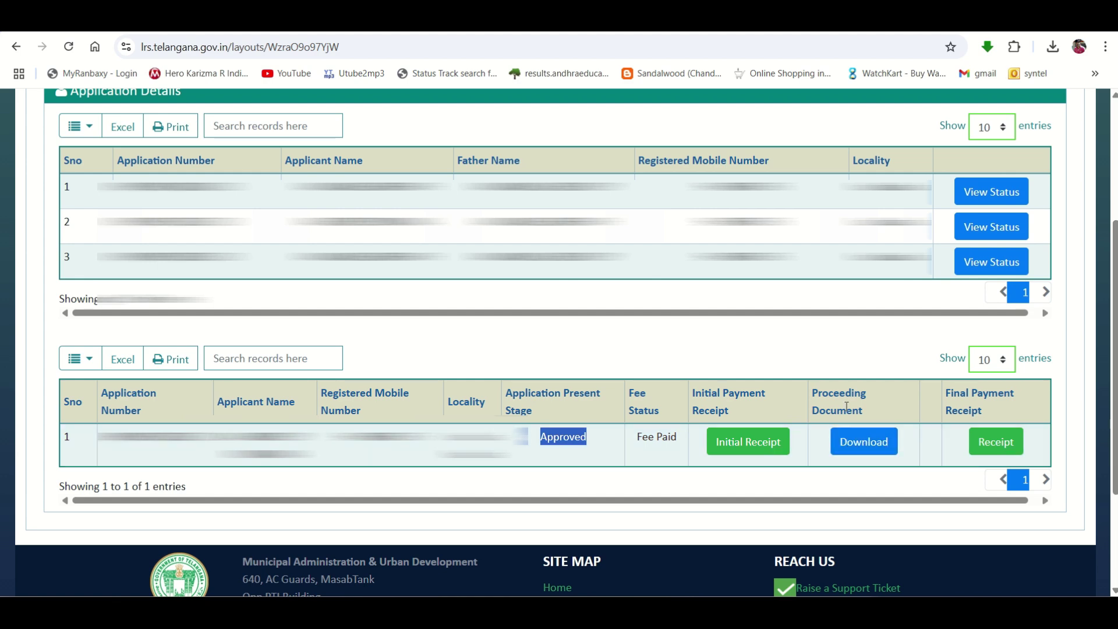
# Download the proceeding document of the approved application.
pyautogui.click(870, 444)
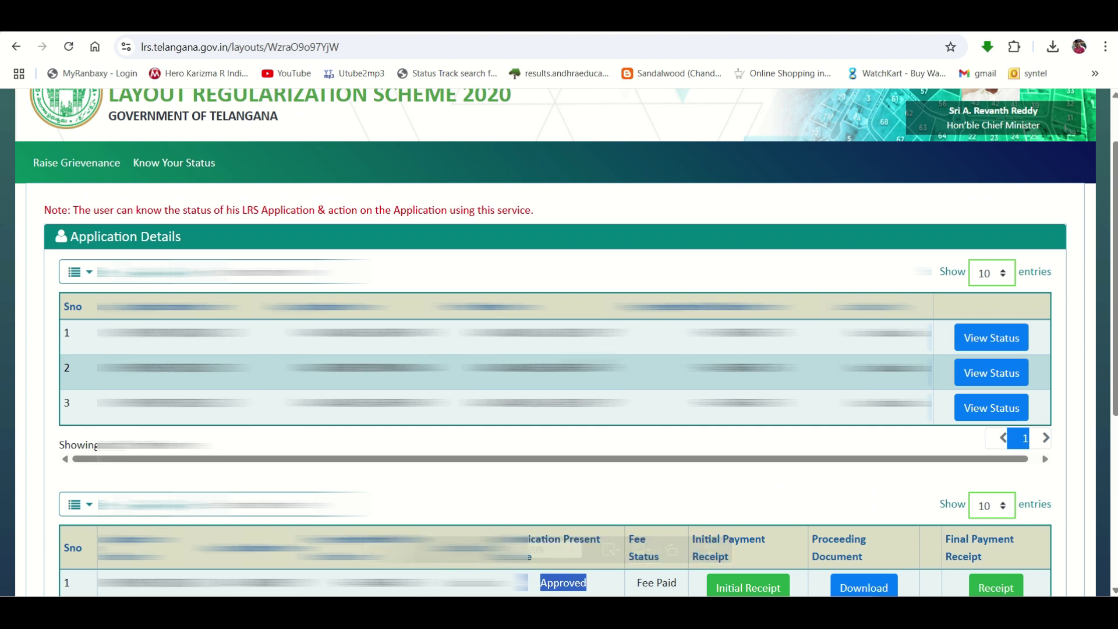
pyautogui.scroll(-1, 555, 342)
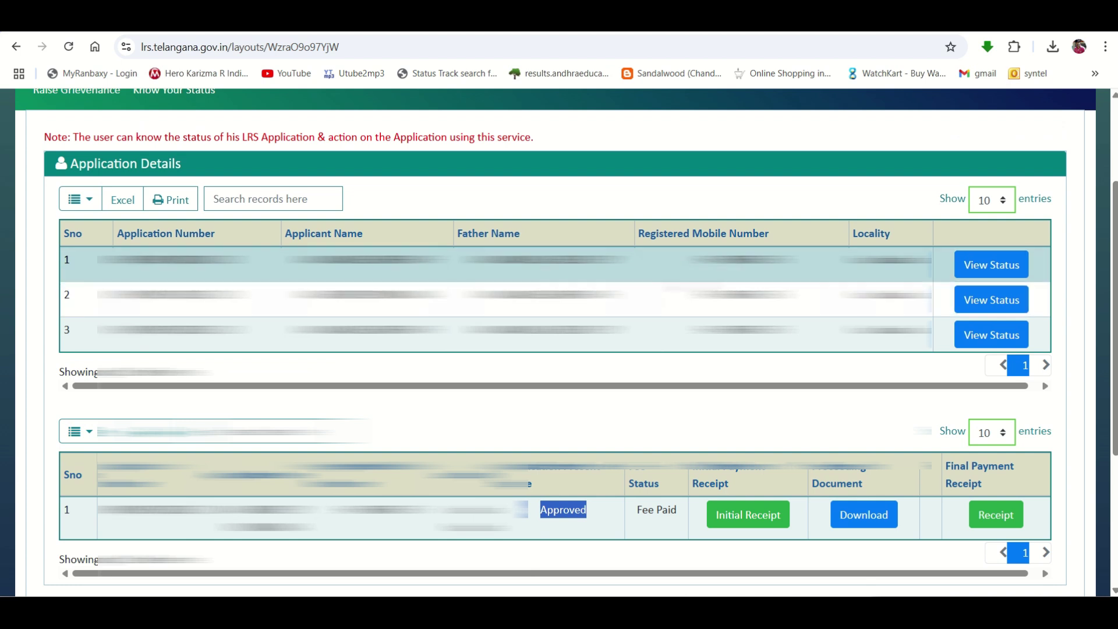
pyautogui.click(524, 335)
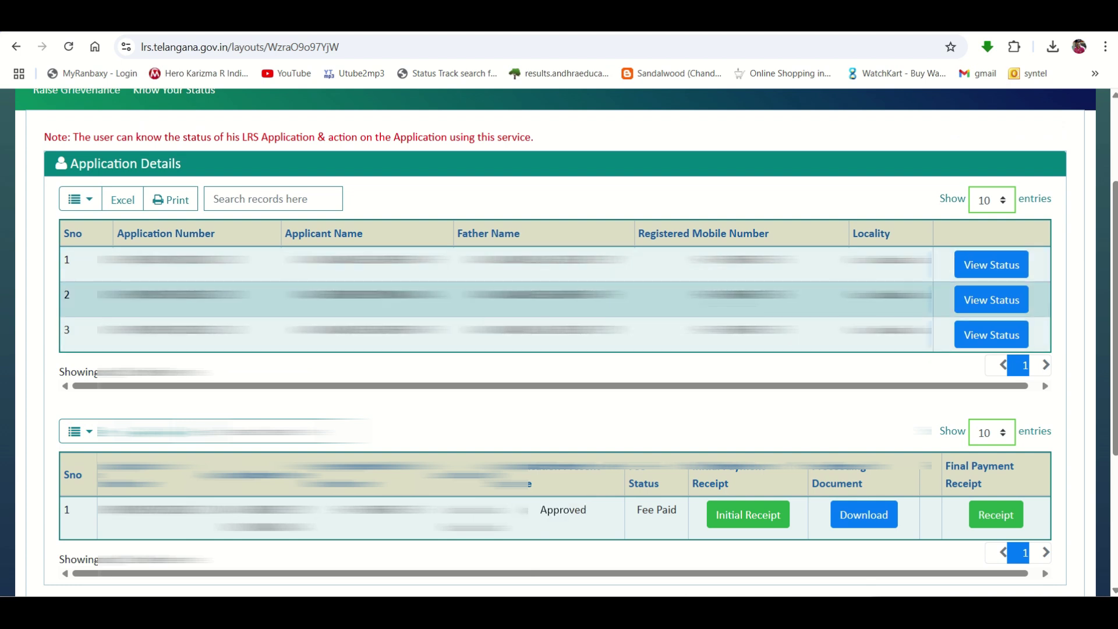